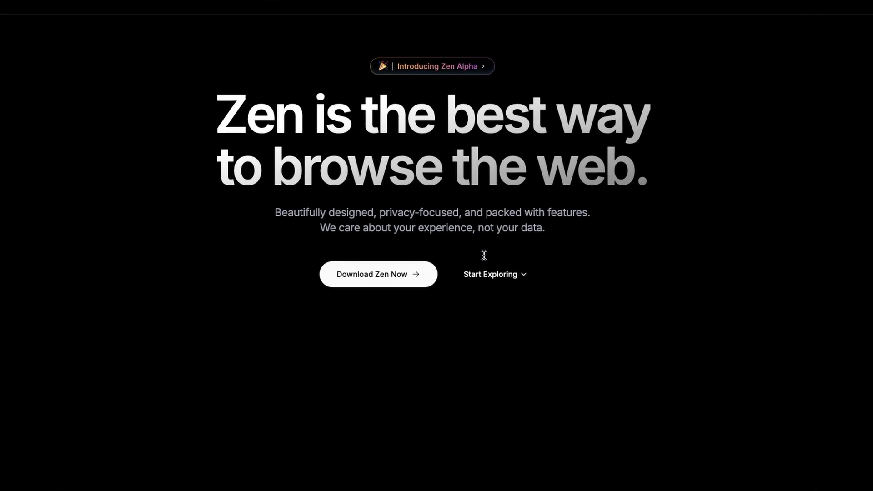
- Scroll the zen-browser.app home page down to the 'Your Browser, your way' and open-source feature cards
scroll(482, 255, down, 3)
scroll(481, 257, down, 2)
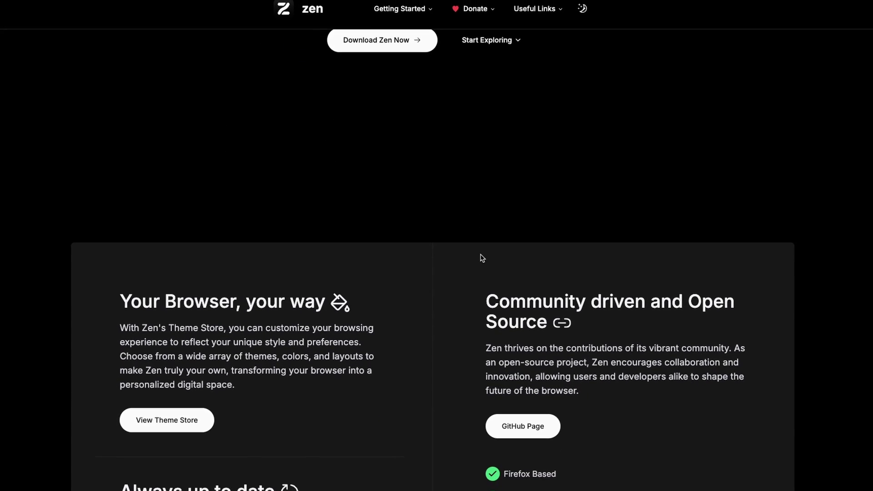
scroll(482, 258, down, 2)
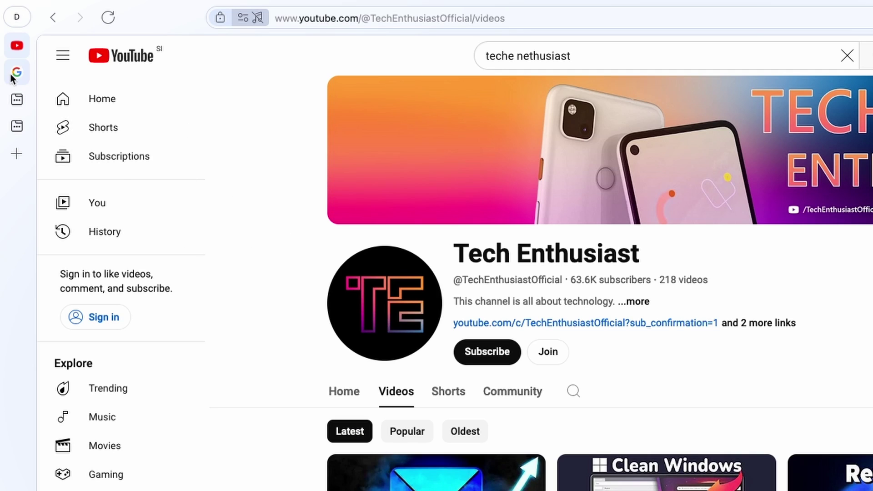
- Select the Google tab and split it alongside the Tech Enthusiast YouTube channel
click(12, 74)
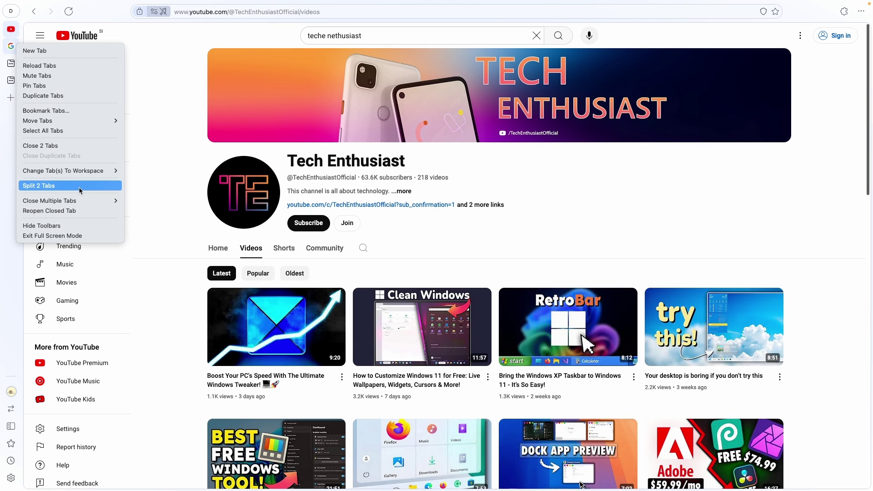
click(78, 186)
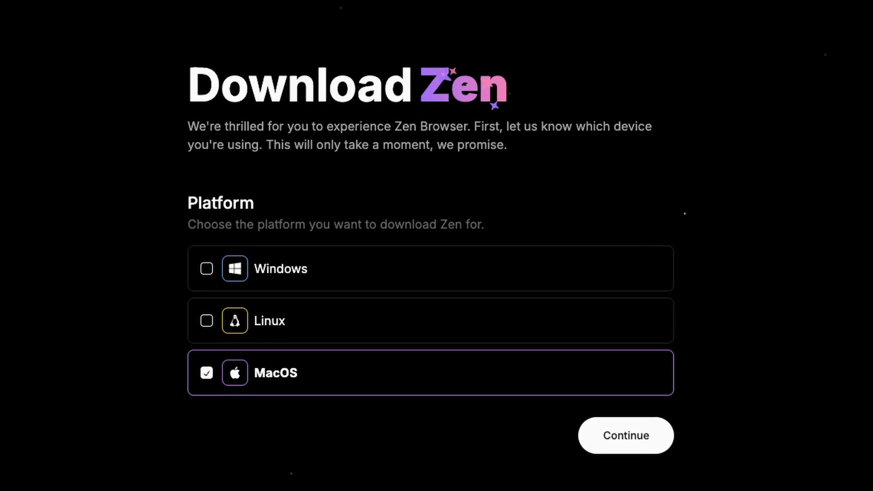
- Pick the Generic macOS build, then read the generic-vs-optimized guide's supported CPU lists
click(626, 435)
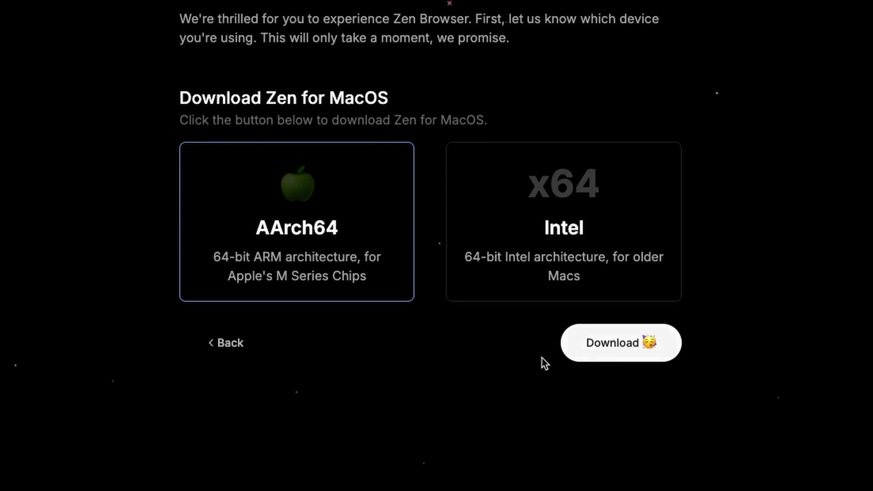
click(525, 257)
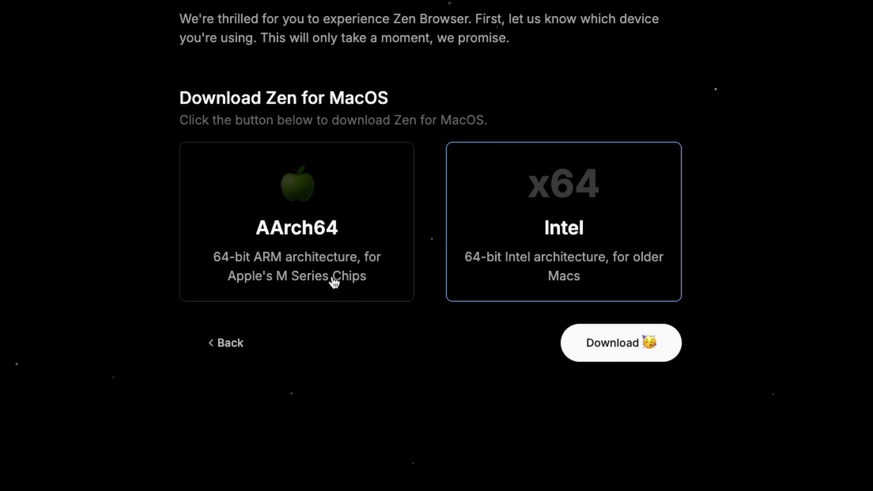
click(330, 261)
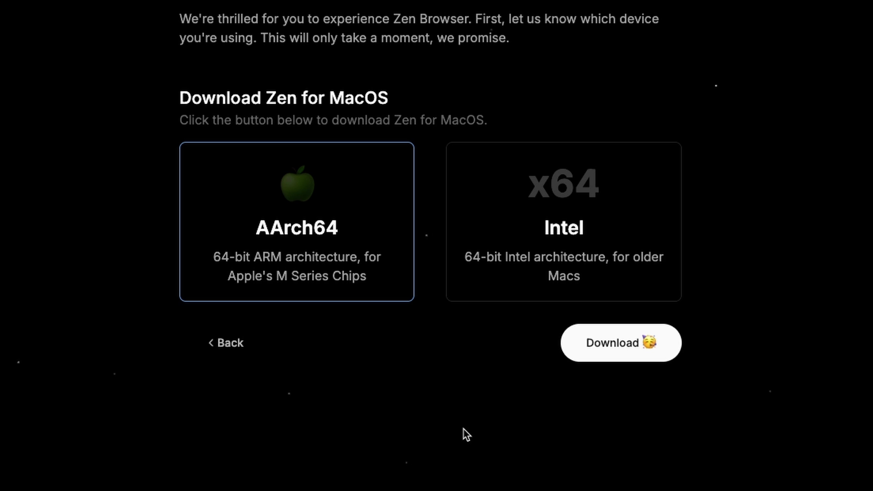
click(231, 348)
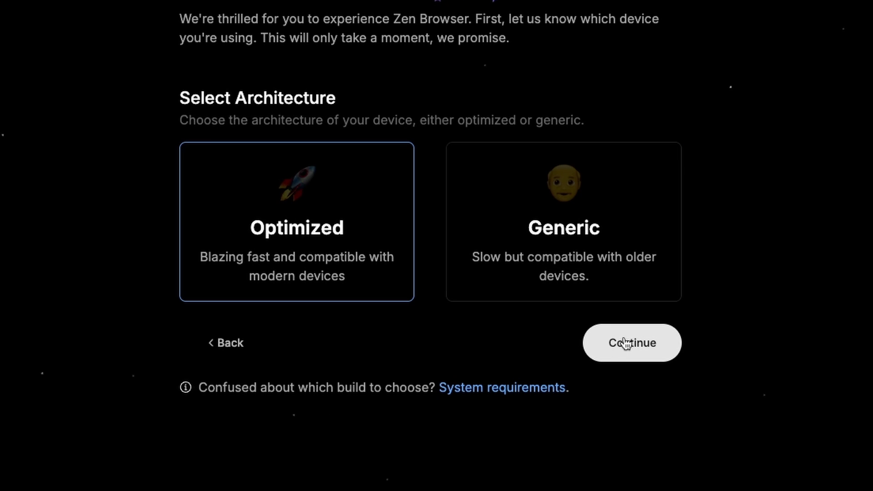
click(498, 240)
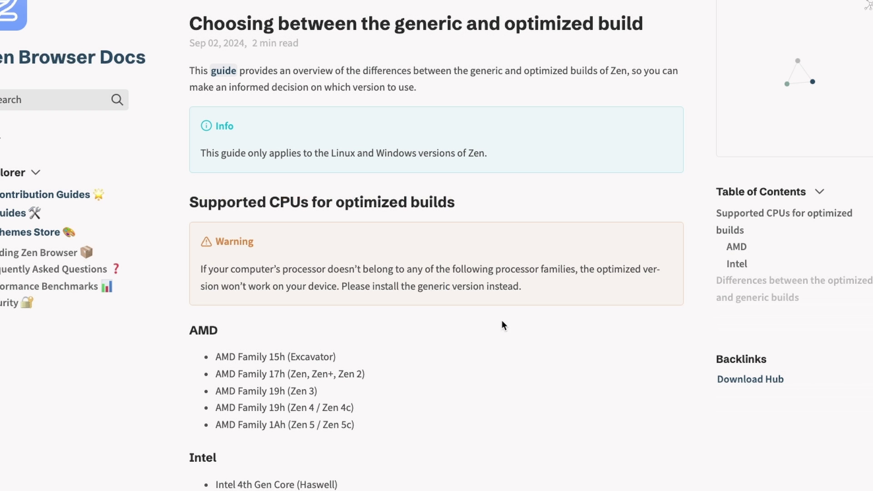
scroll(501, 322, down, 1)
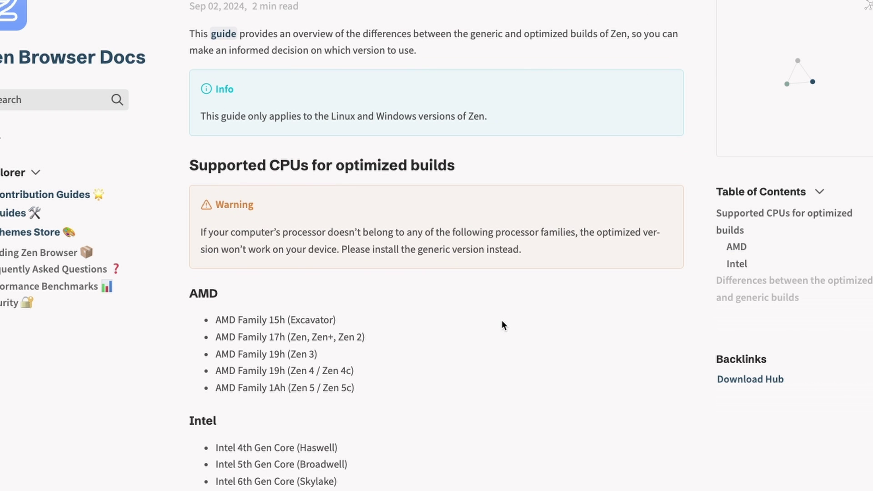
scroll(502, 321, down, 7)
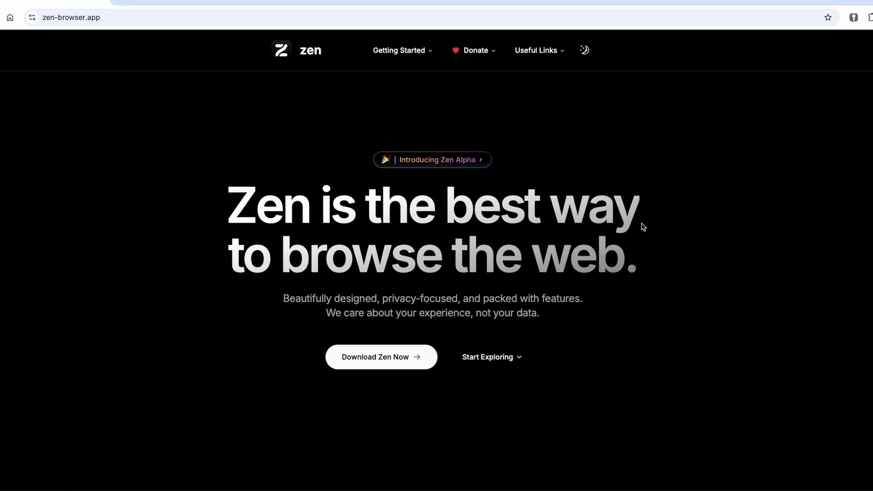
- Download zen.macos-aarch64.dmg for macOS and drag Zen Browser into Applications
click(111, 21)
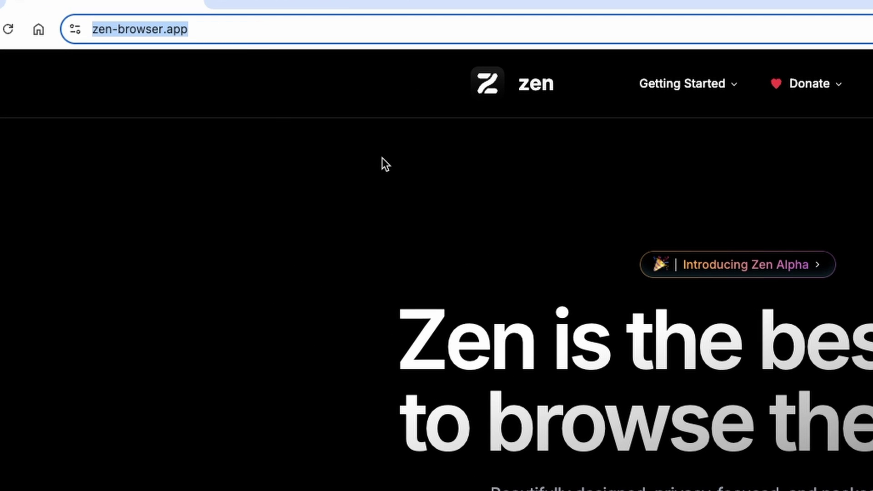
click(399, 360)
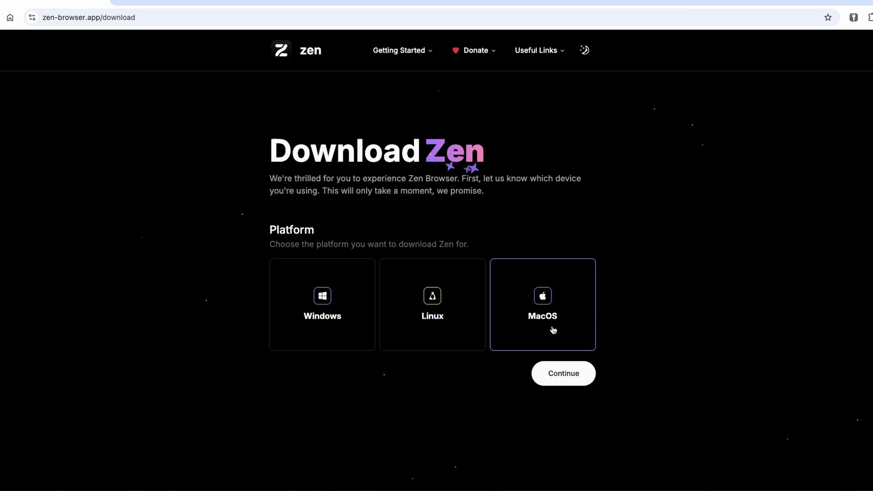
click(557, 372)
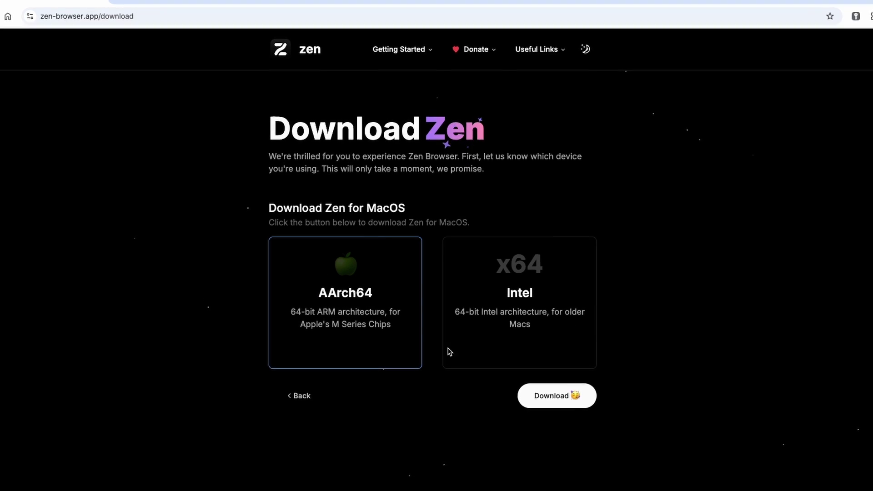
click(556, 394)
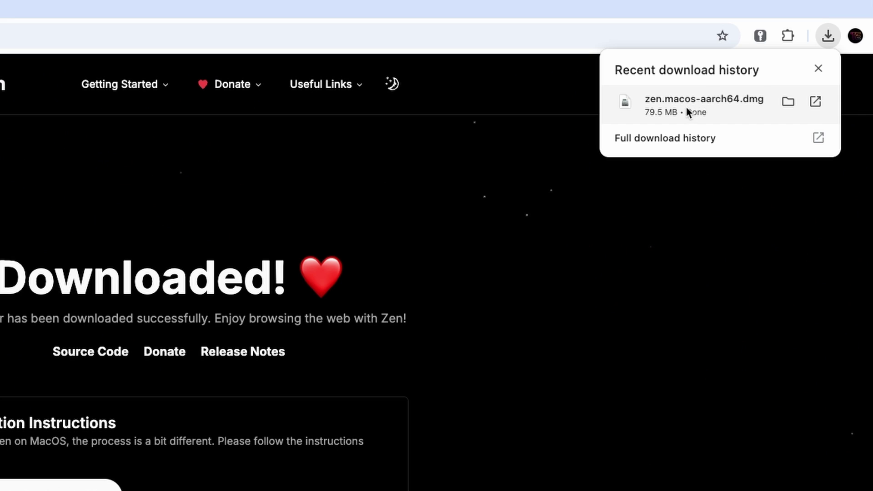
click(687, 105)
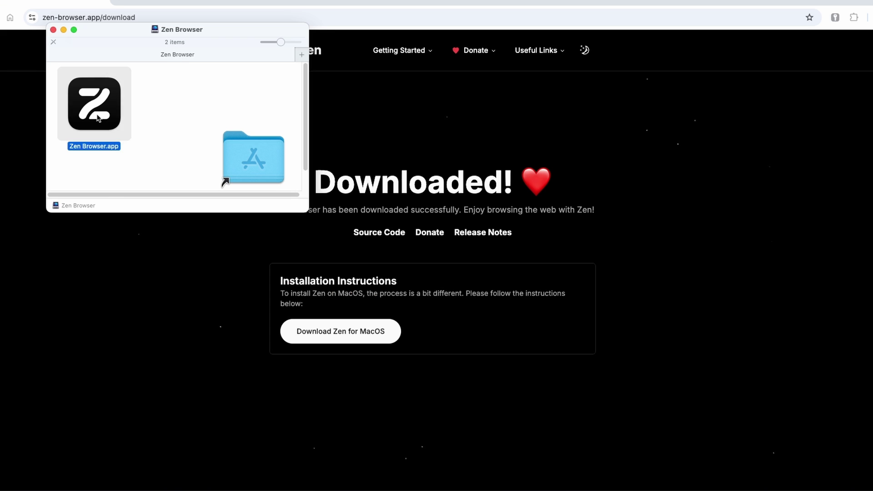
drag(94, 104, 257, 154)
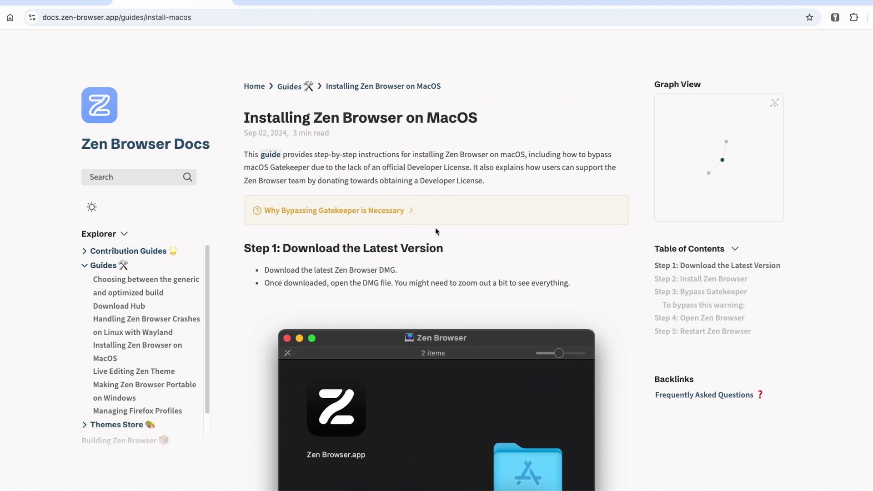
- Scroll the 'Installing Zen Browser on MacOS' guide down to the 'To bypass this warning' xattr commands
scroll(439, 229, down, 3)
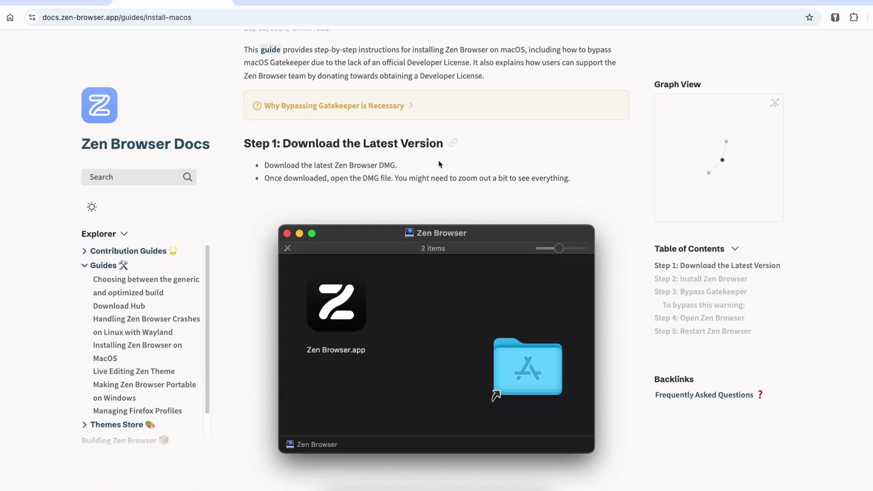
scroll(446, 149, down, 10)
scroll(446, 150, up, 2)
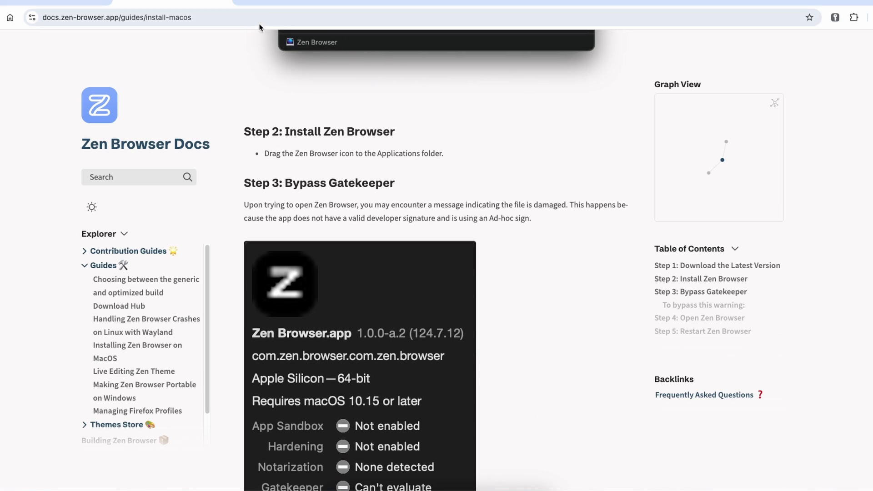
click(264, 20)
scroll(287, 148, down, 3)
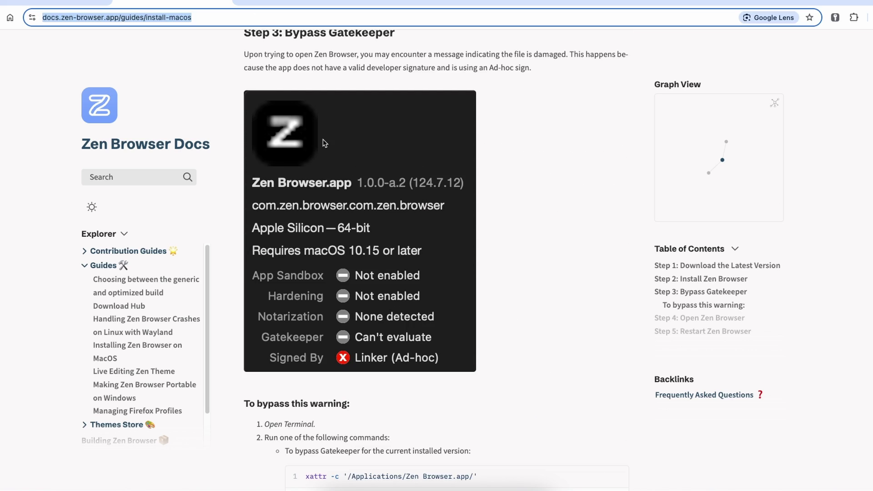
scroll(282, 151, down, 5)
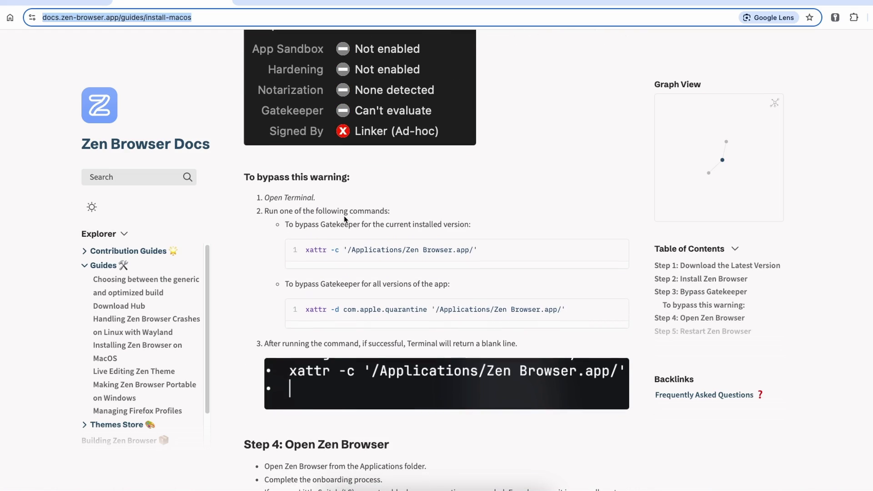
drag(260, 198, 314, 198)
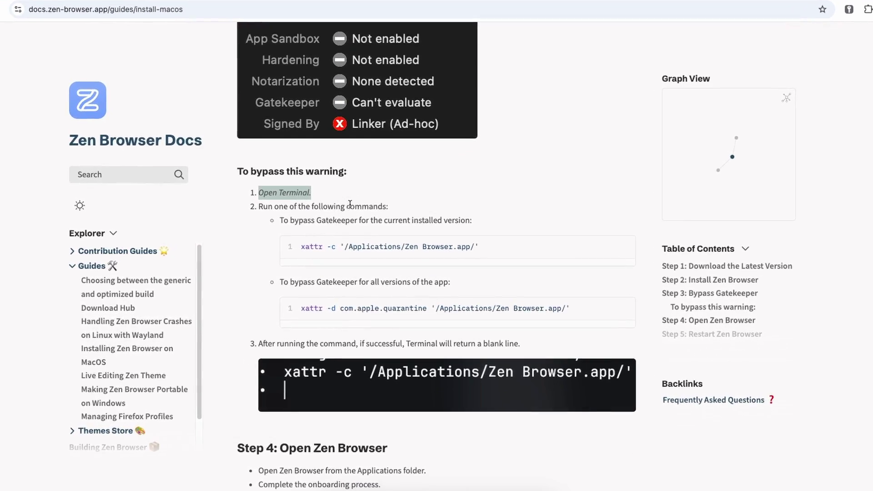
scroll(495, 177, down, 3)
scroll(495, 177, up, 2)
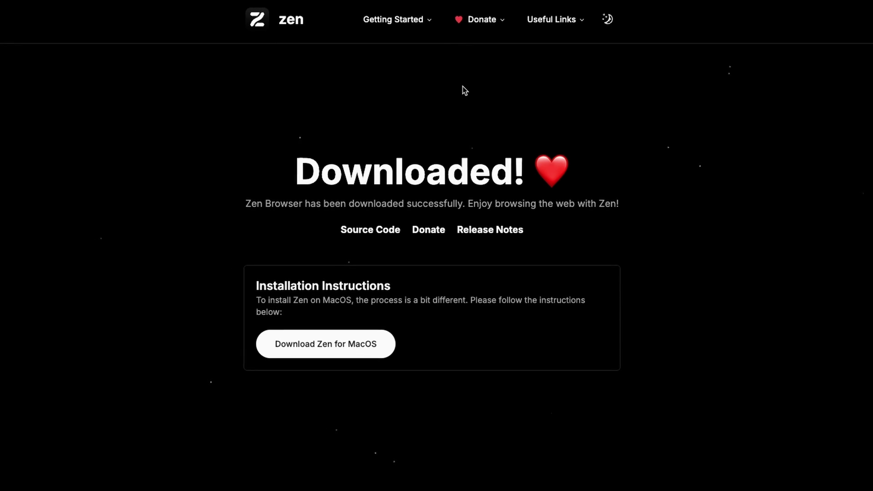
- Go to Getting Started > Release Notes and view the 1.0.0-a.35 notes
click(428, 28)
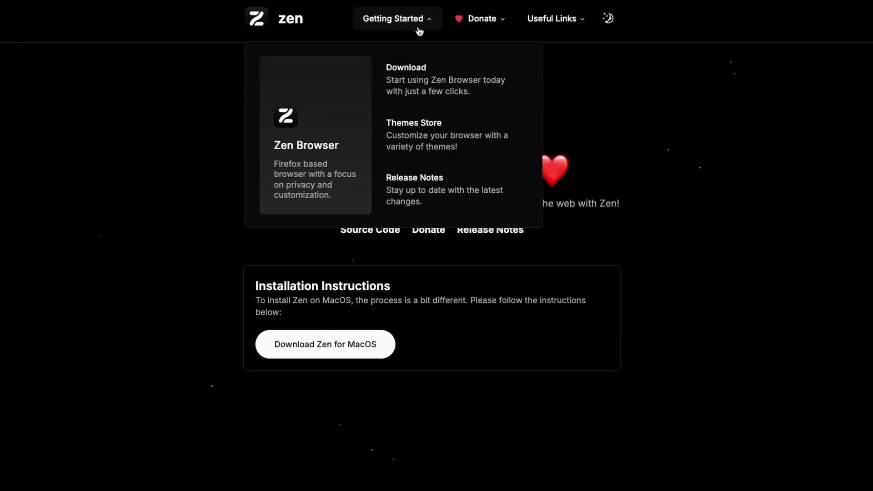
click(440, 191)
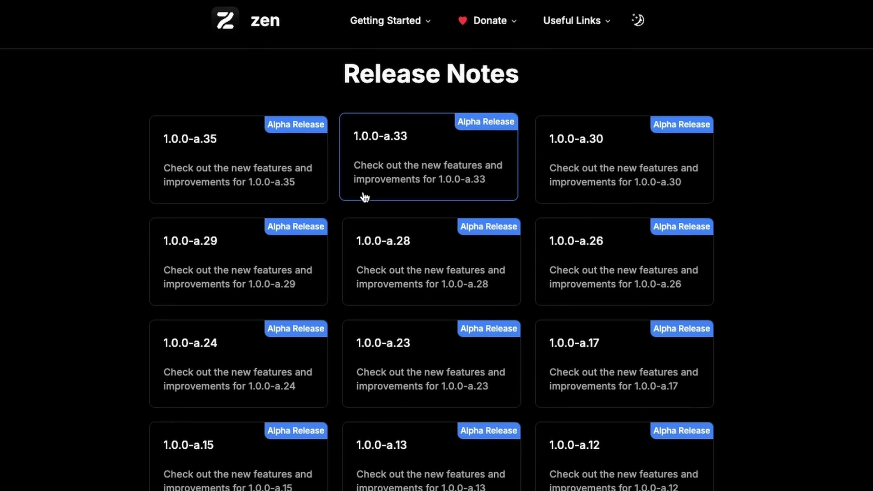
click(255, 155)
scroll(377, 114, down, 2)
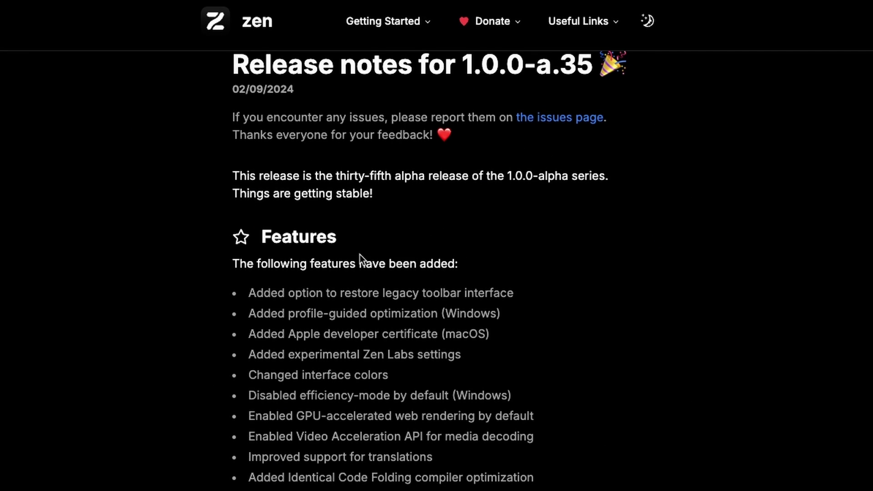
scroll(382, 172, up, 1)
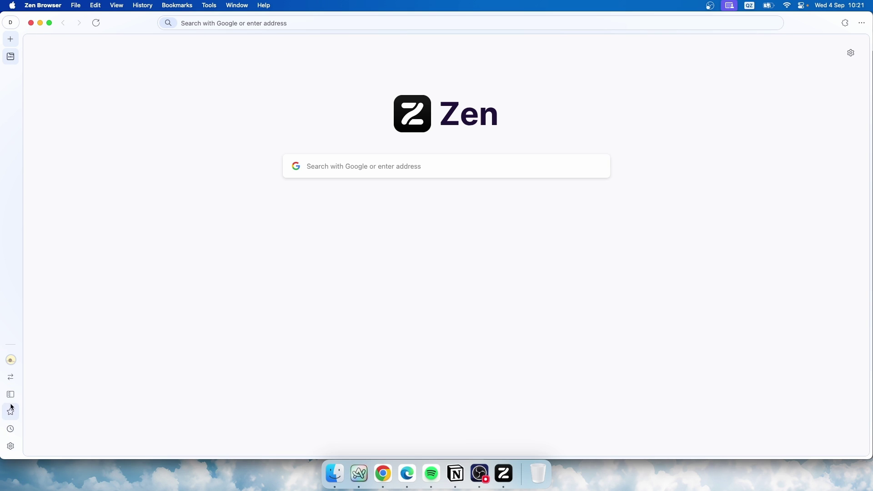
- Open and close the browsing history and bookmarks sidebar panels
click(11, 429)
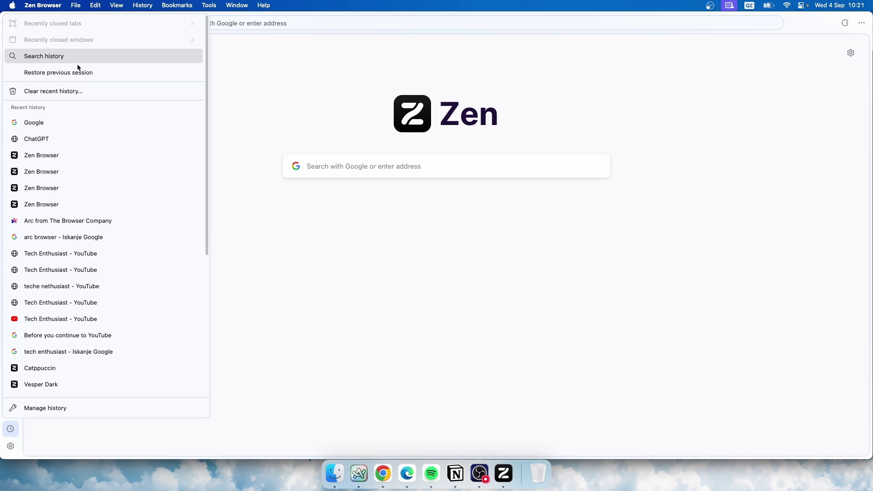
click(242, 293)
click(11, 412)
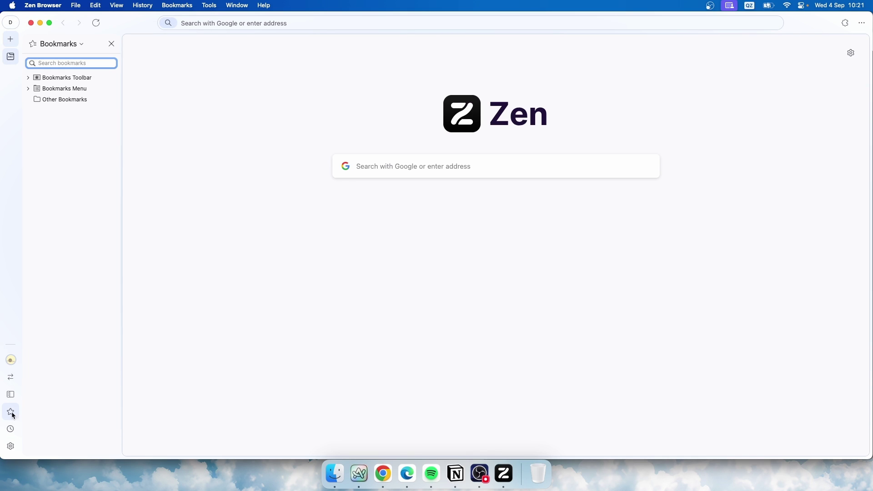
click(11, 413)
- Load Google Translate in a sidebar web panel
click(11, 394)
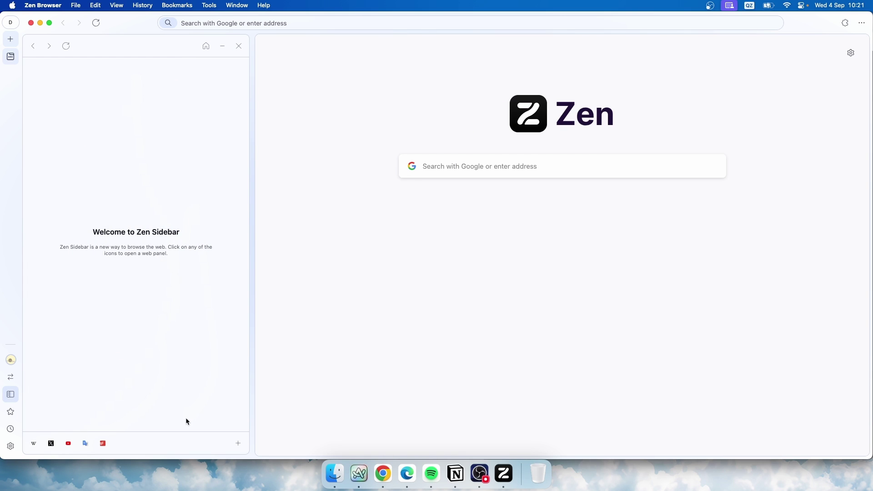
click(86, 443)
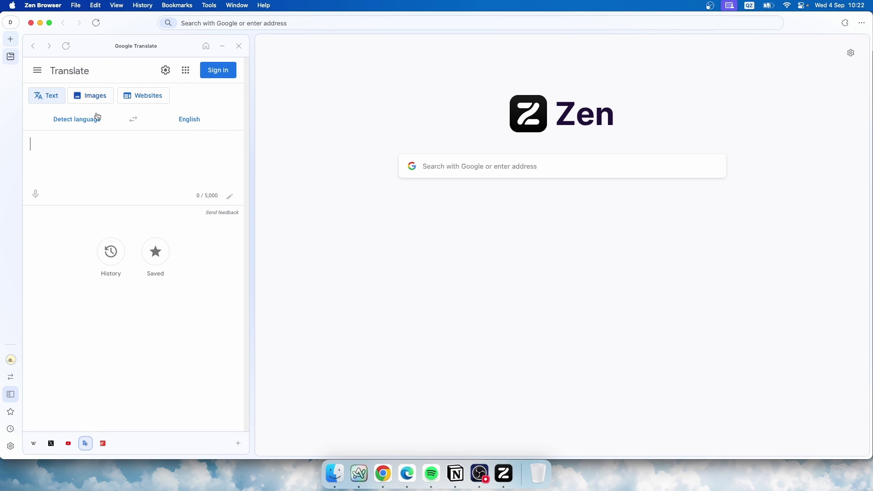
click(448, 168)
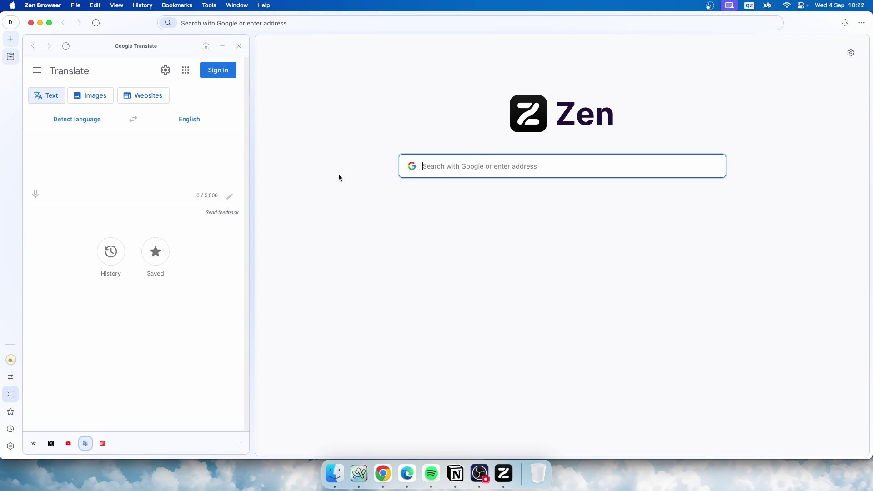
- Close the Google Translate panel, expand the sidebar to show tab names, and open a new tab
click(11, 396)
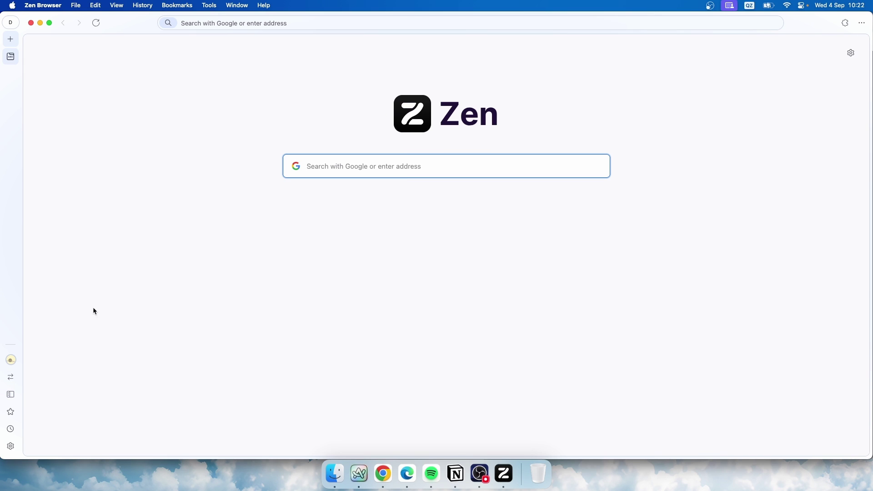
click(11, 377)
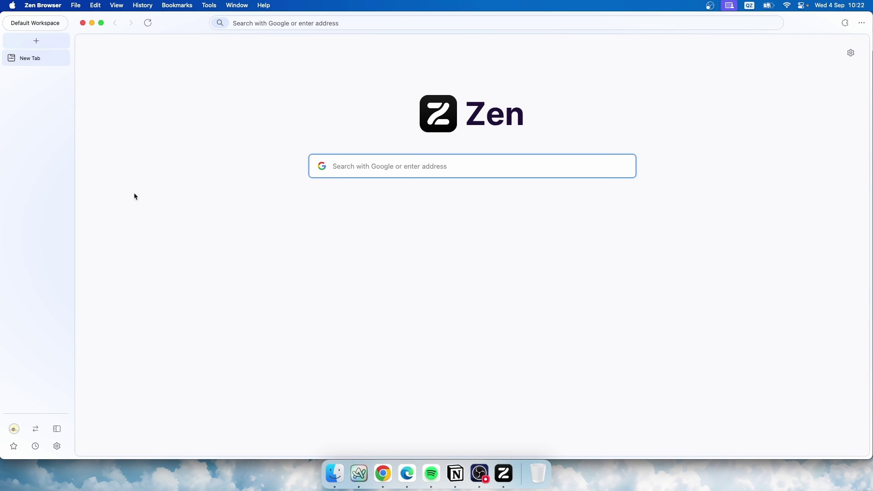
click(45, 45)
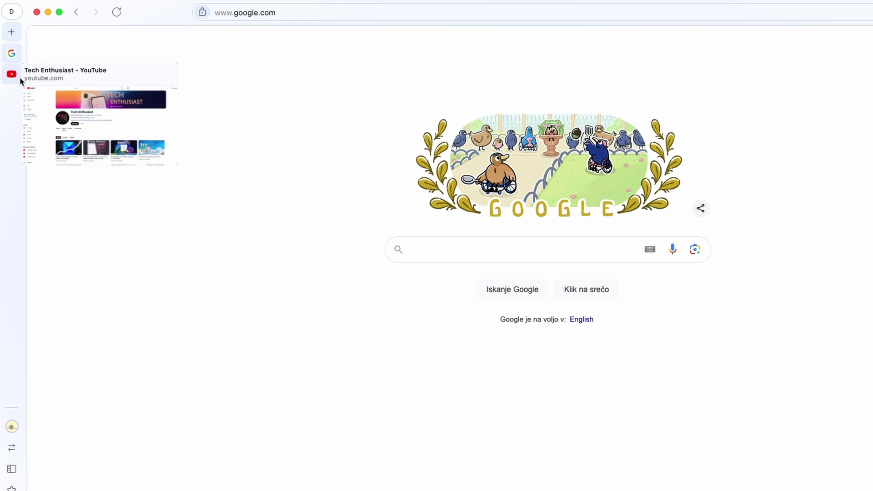
- Split the Google tab with the Tech Enthusiast YouTube tab via Split 2 Tabs
right_click(14, 53)
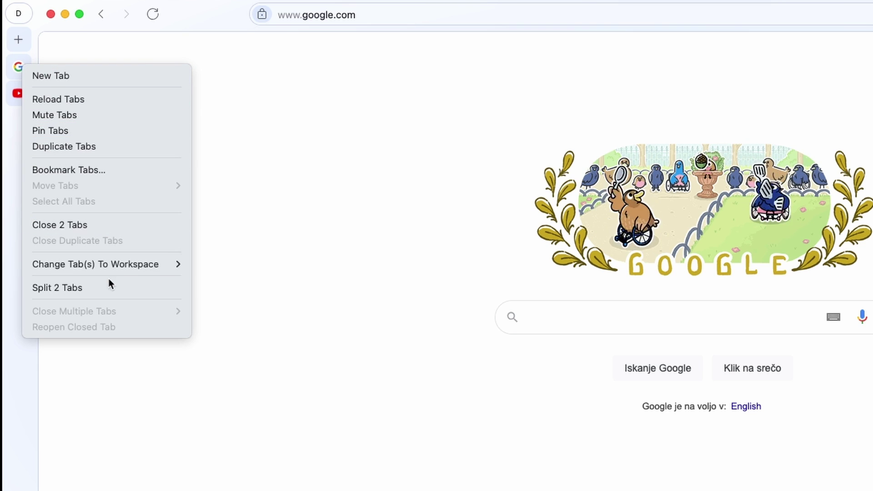
click(93, 289)
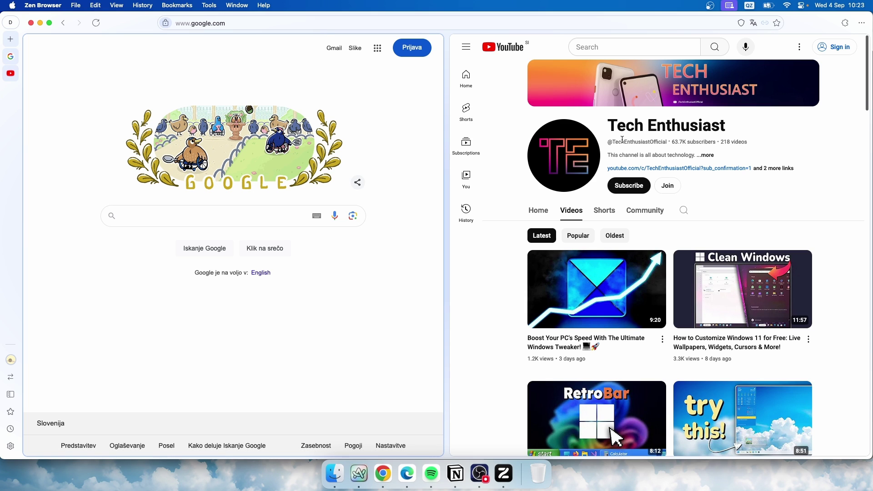
- Open about:addons, which lists no extensions, and bring up the '...' main menu
click(845, 24)
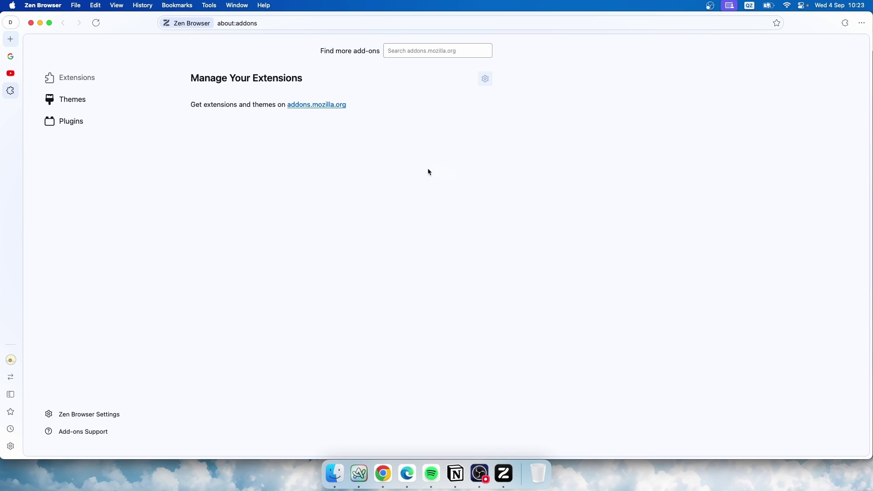
click(860, 26)
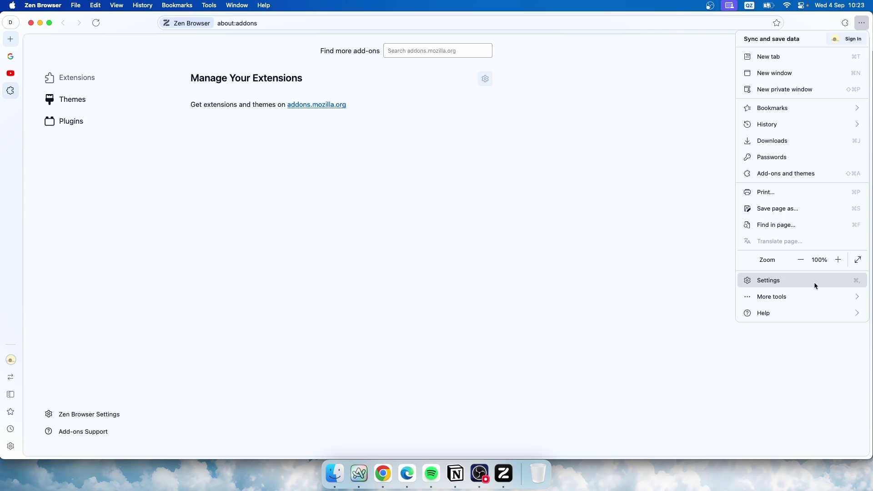
- Open Settings and browse the General section down to Language and Appearance
click(798, 282)
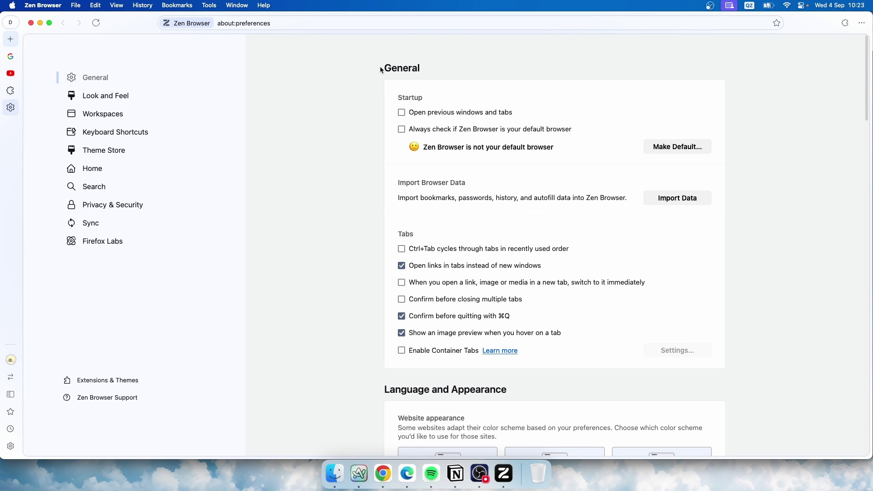
drag(380, 67, 447, 72)
click(396, 86)
scroll(412, 123, down, 8)
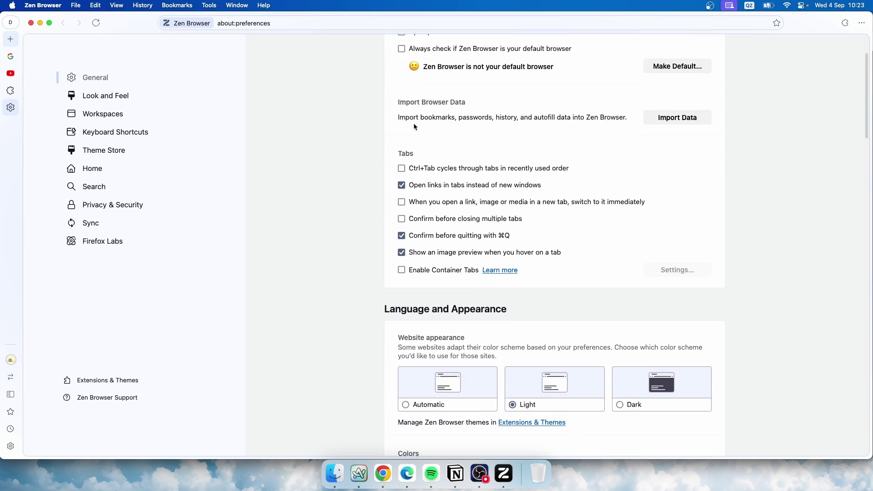
drag(386, 212, 508, 220)
click(511, 217)
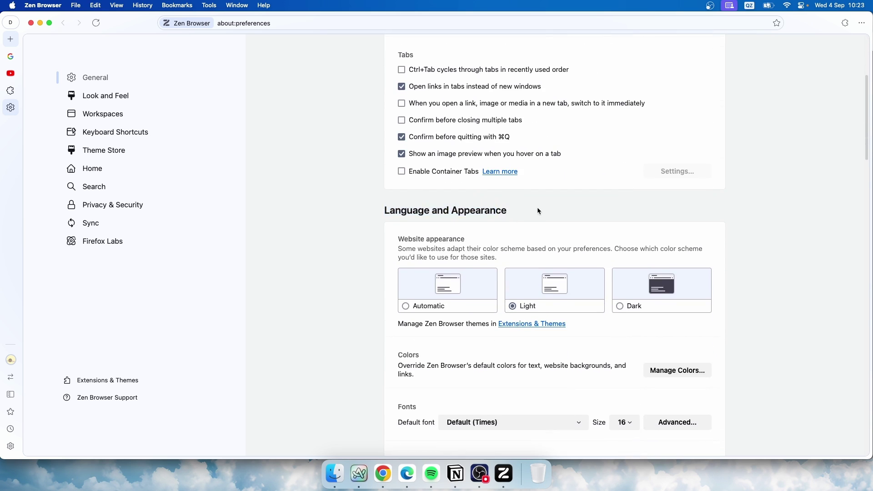
scroll(500, 191, down, 4)
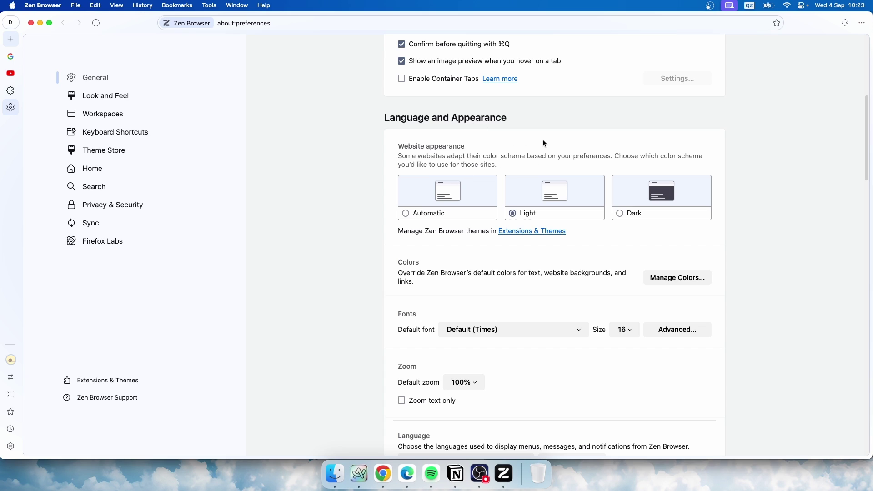
- In Look and Feel, try green and purple accents, then settle on blue
scroll(544, 143, down, 2)
click(131, 98)
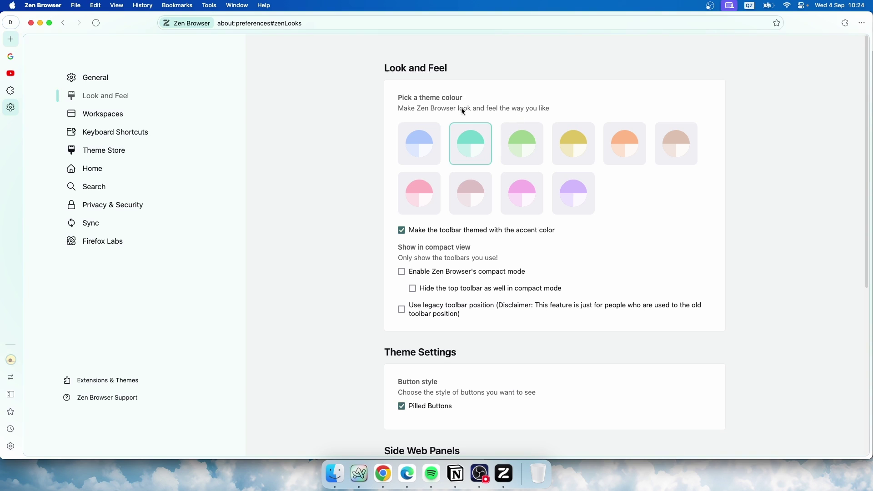
click(511, 137)
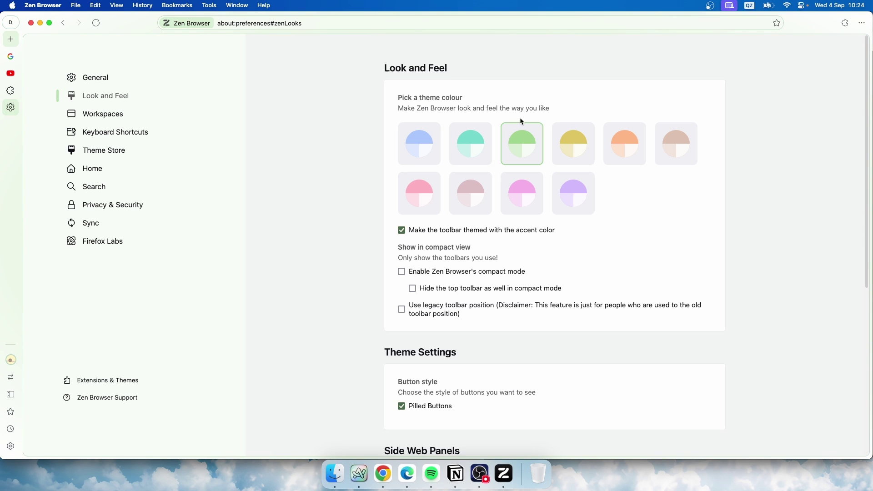
click(582, 200)
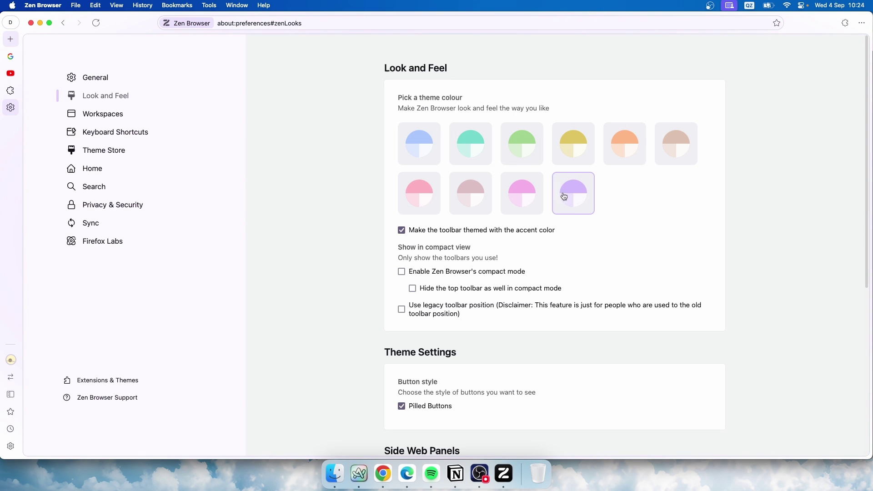
click(419, 150)
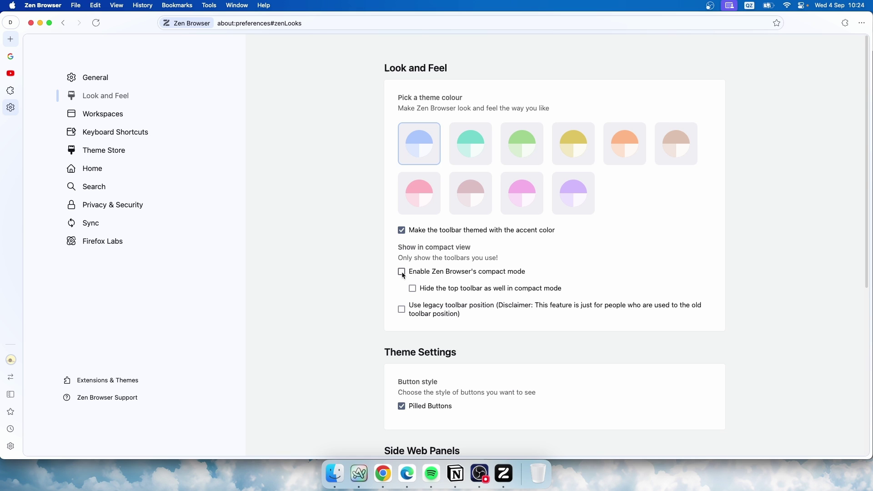
- Turn compact mode on, then back off, and look over the Button style text
click(402, 273)
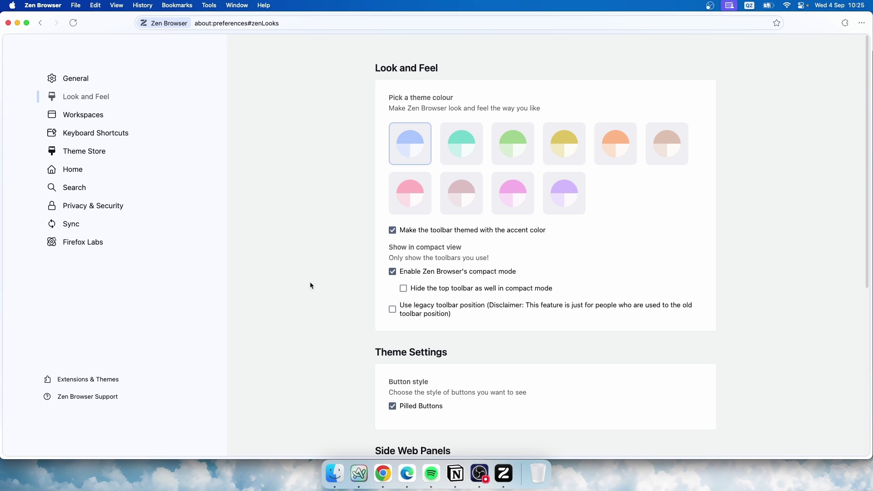
click(393, 272)
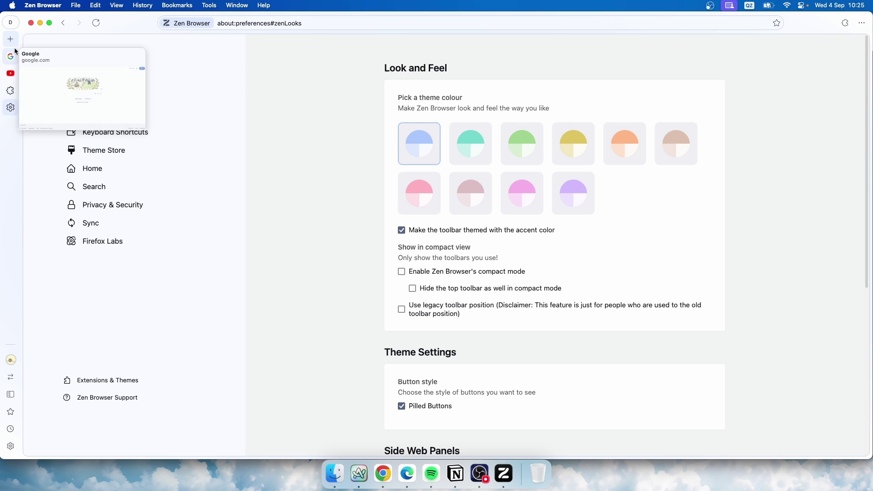
scroll(405, 280, down, 3)
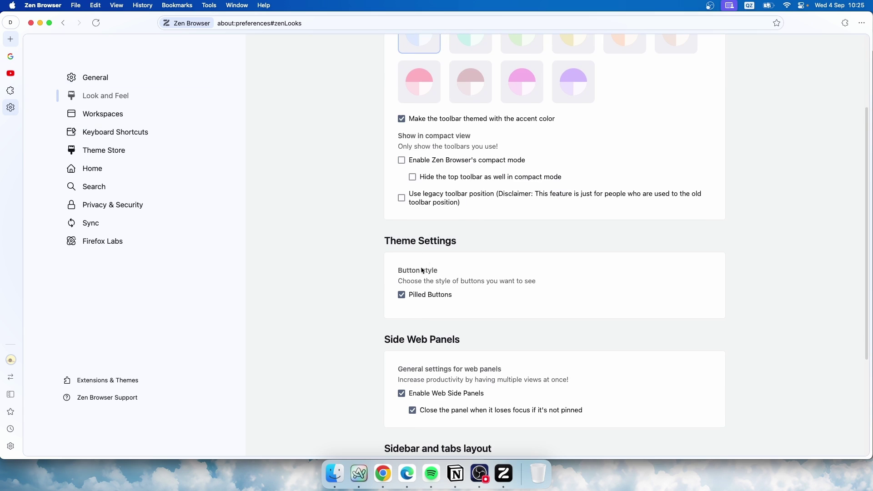
triple_click(406, 272)
right_click(469, 286)
click(391, 293)
- Switch sidebar tabs to expand by default, then revert to Don't Expand Tabs by Default
scroll(390, 298, down, 4)
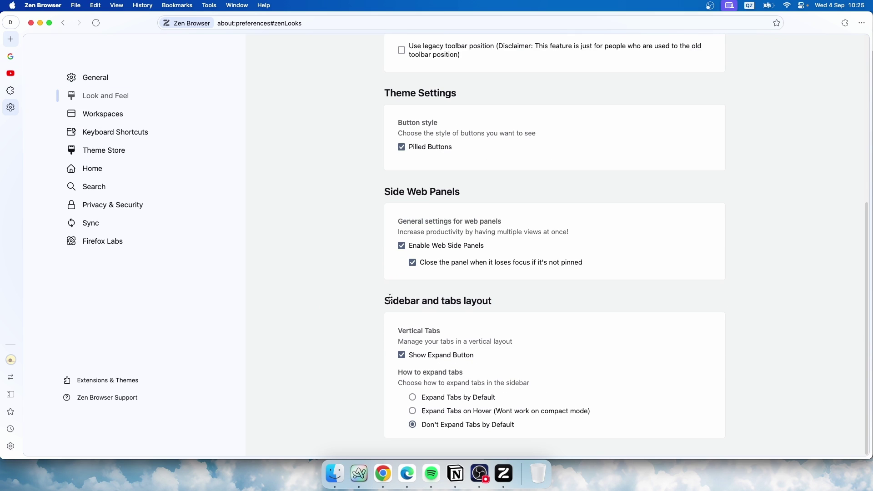
drag(384, 302, 509, 307)
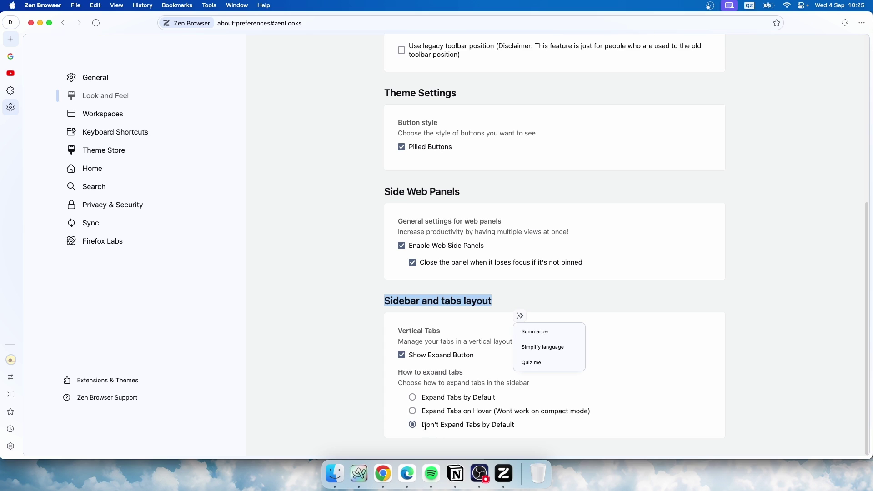
drag(421, 425, 537, 427)
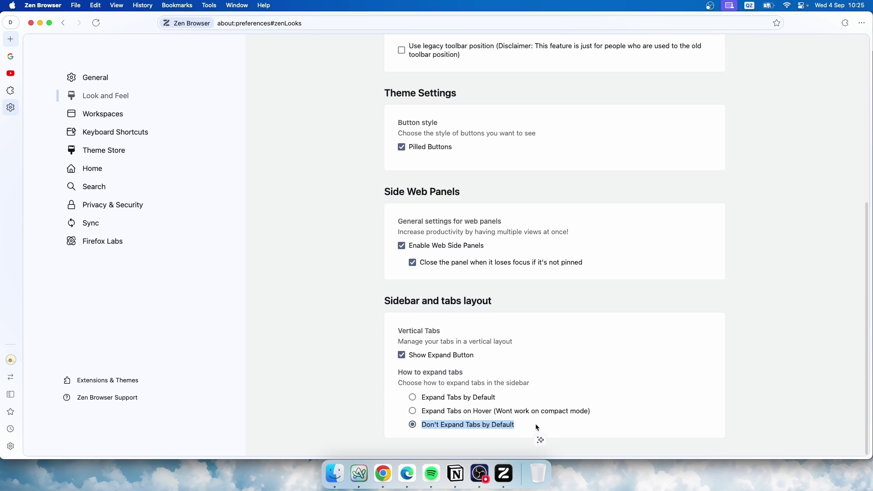
click(412, 398)
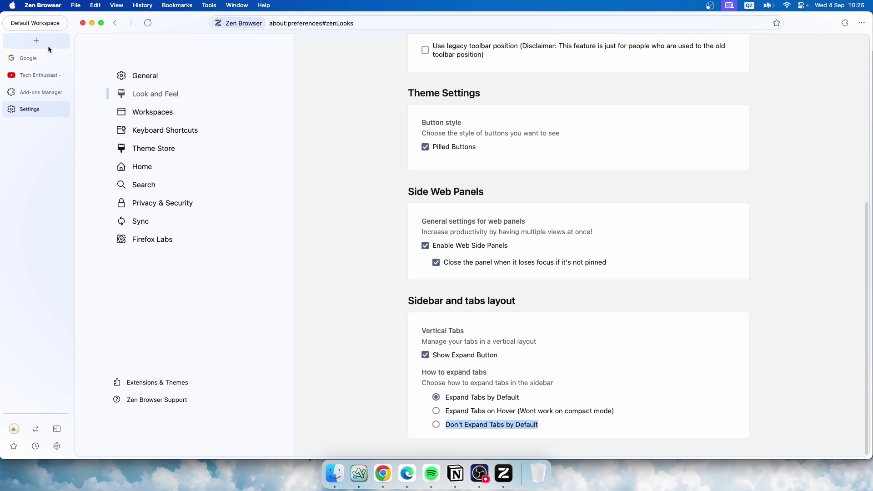
click(436, 424)
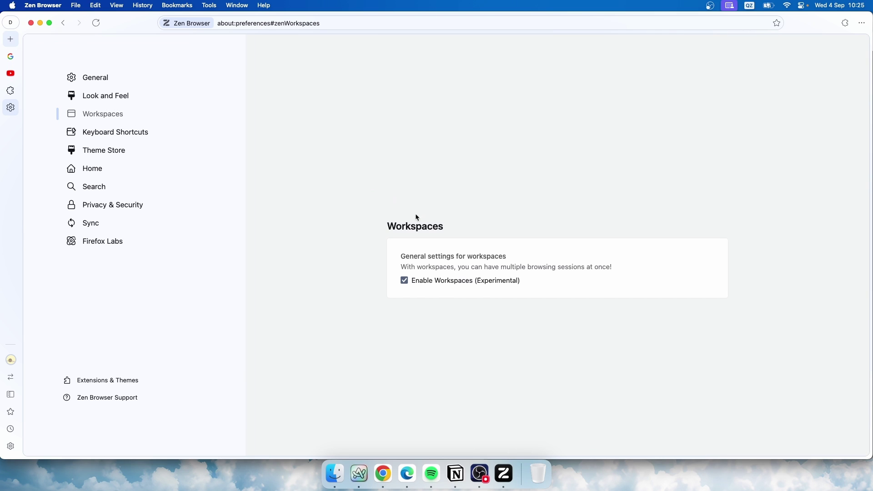
- Launch a new browser window for the Default Profile from the sidebar profile avatar
click(12, 362)
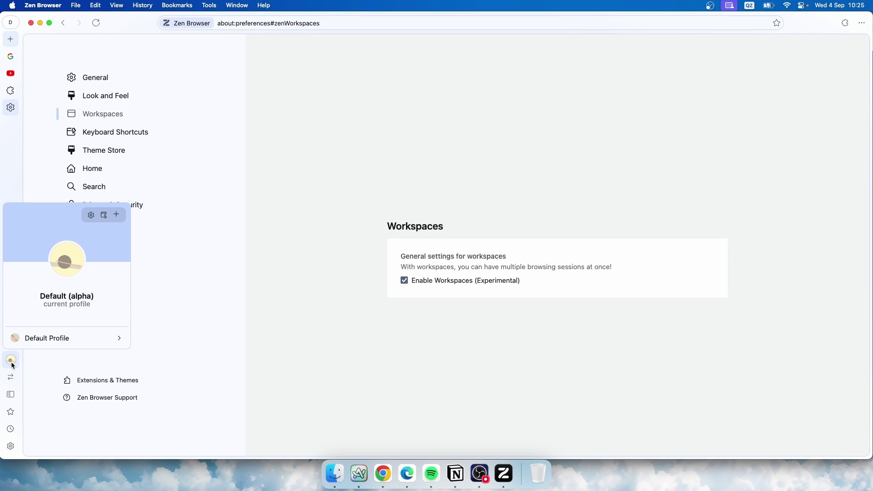
click(120, 342)
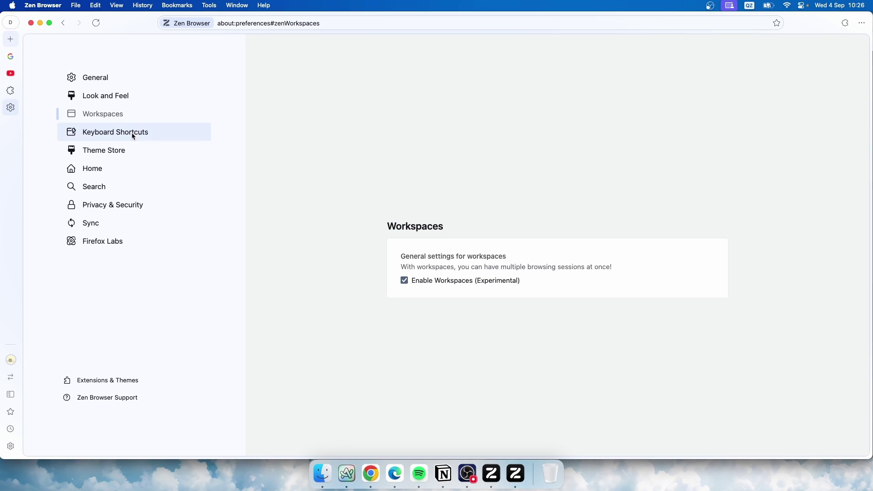
- Browse Keyboard Shortcuts, start assigning one for Show Bookmark Sidebar, then go back
click(131, 133)
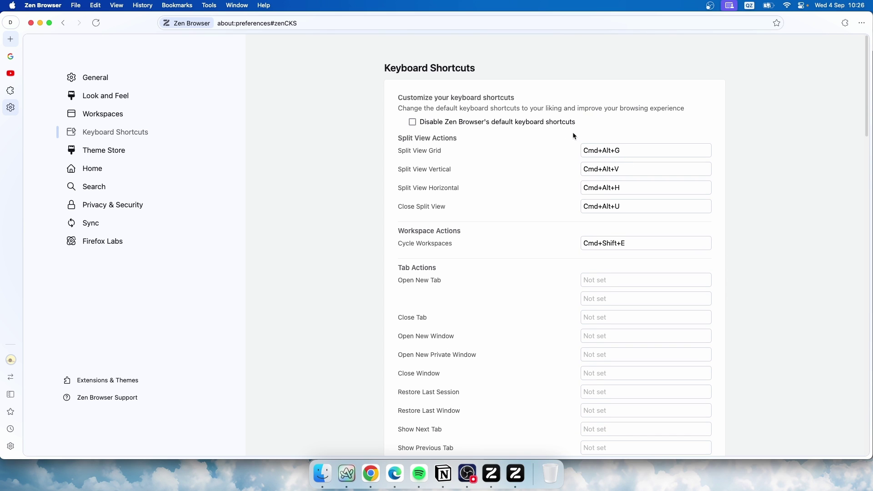
scroll(640, 213, down, 15)
click(597, 305)
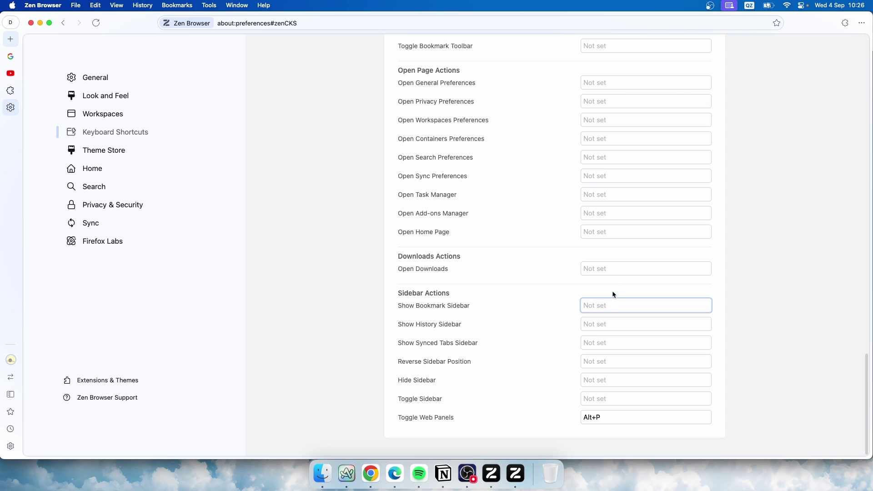
scroll(532, 251, up, 15)
key(super+bracketleft)
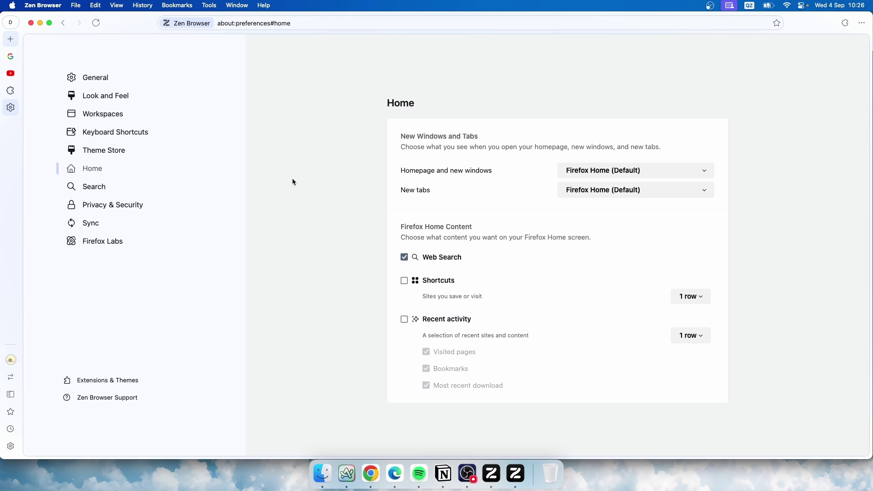
- Check the homepage choices without changing them, then view the Search and Privacy & Security settings
click(600, 175)
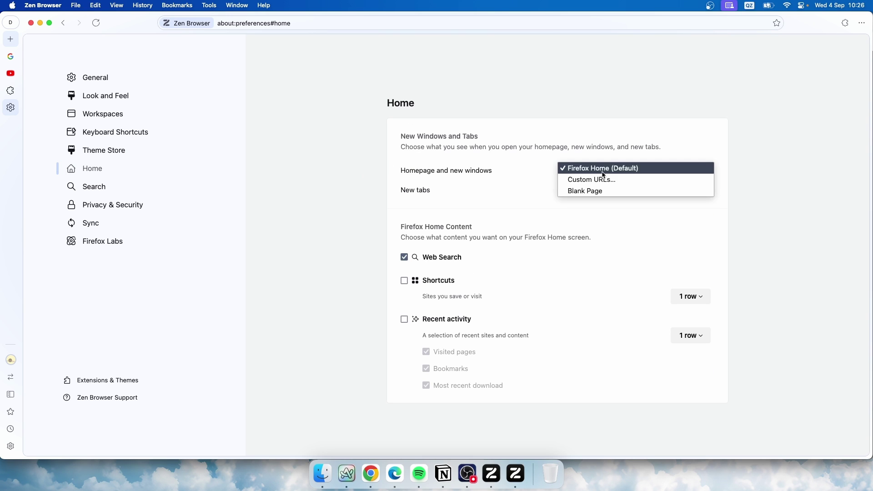
click(480, 161)
click(196, 181)
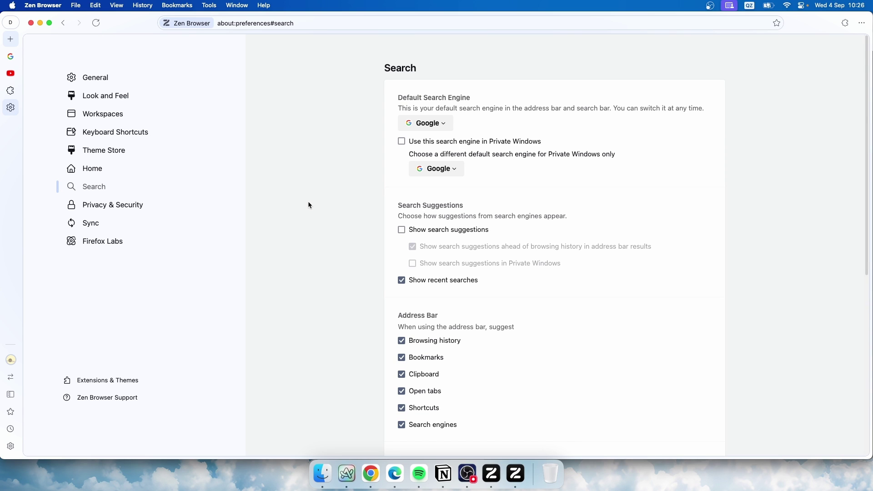
scroll(308, 202, down, 6)
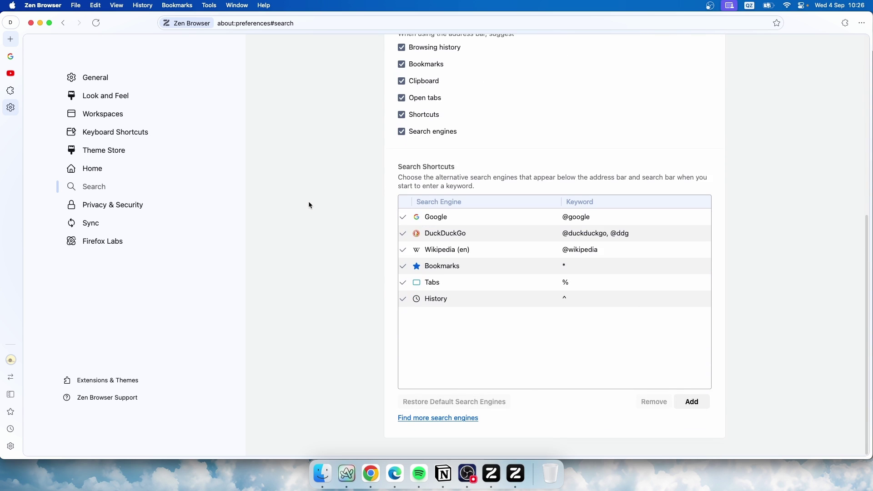
click(168, 205)
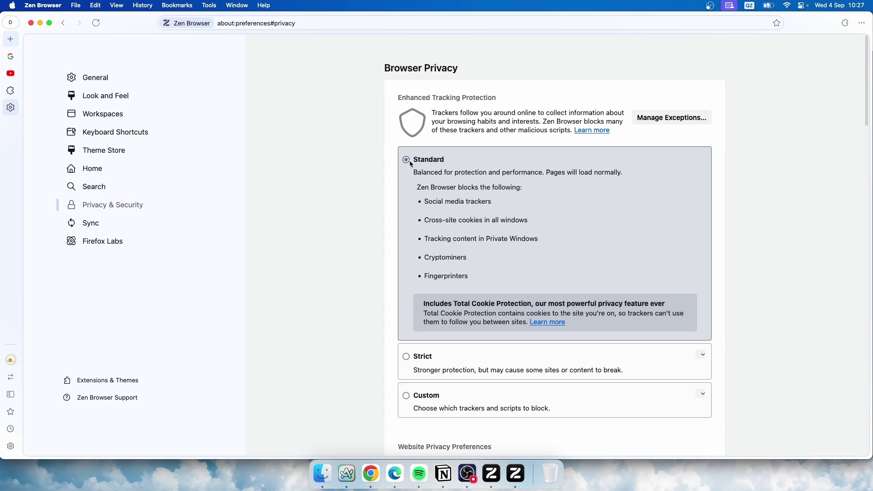
scroll(456, 227, down, 2)
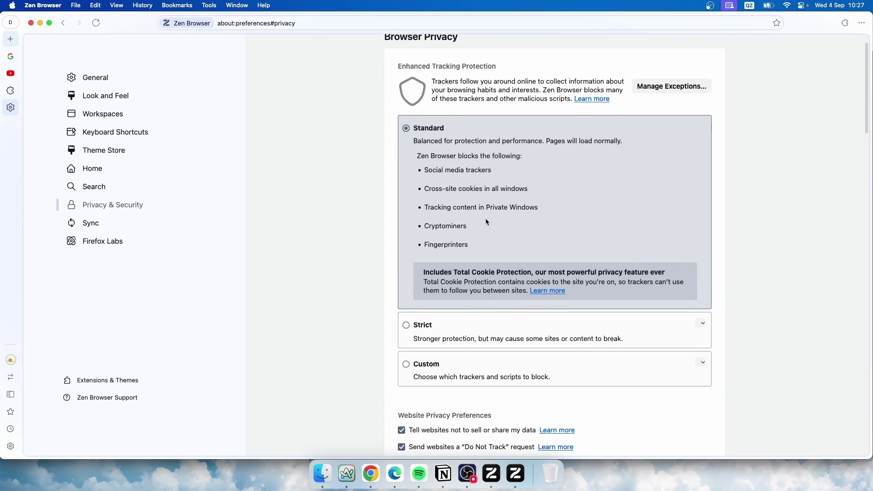
- Open Firefox Labs and review the chatbot choices, keeping ChatGPT for now
click(167, 225)
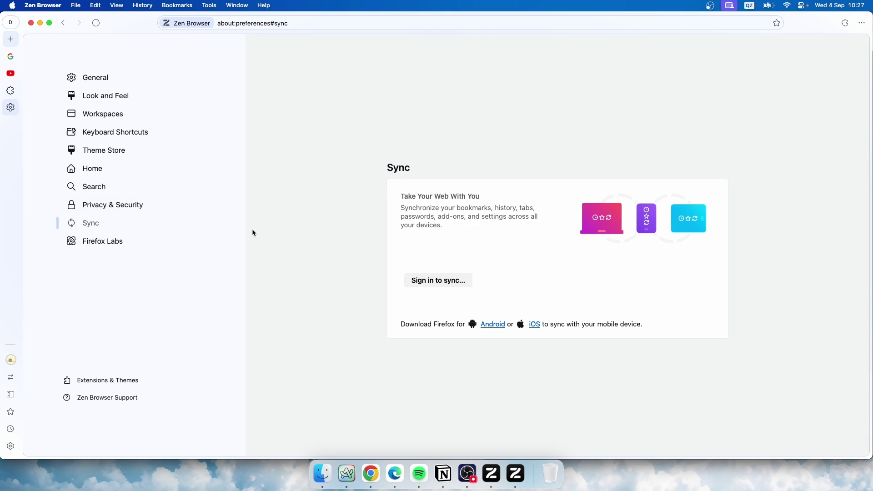
click(162, 242)
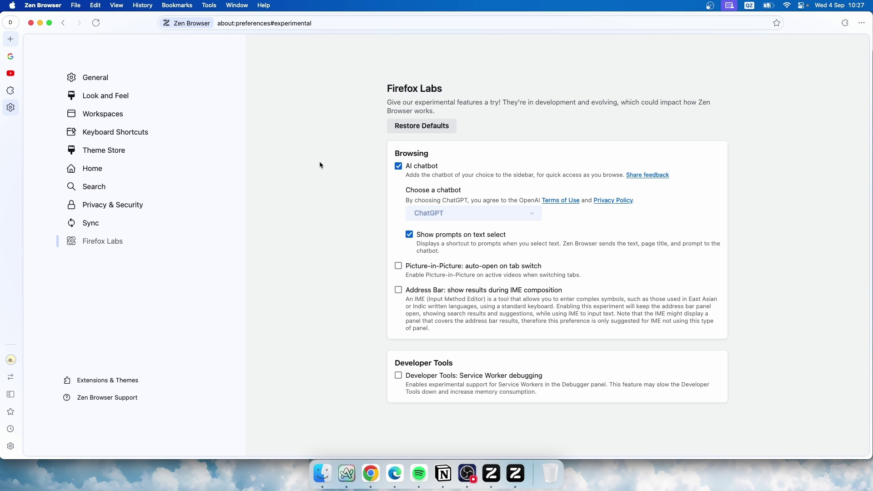
drag(387, 88, 475, 96)
click(474, 96)
click(477, 214)
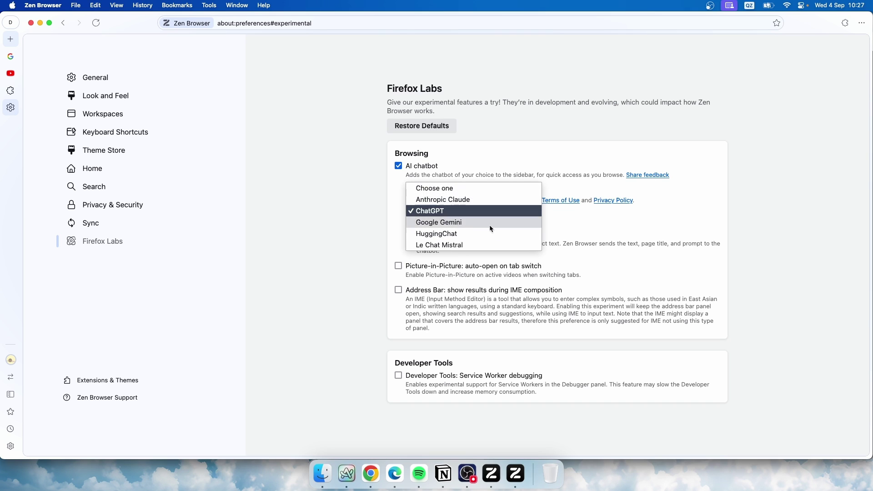
click(457, 216)
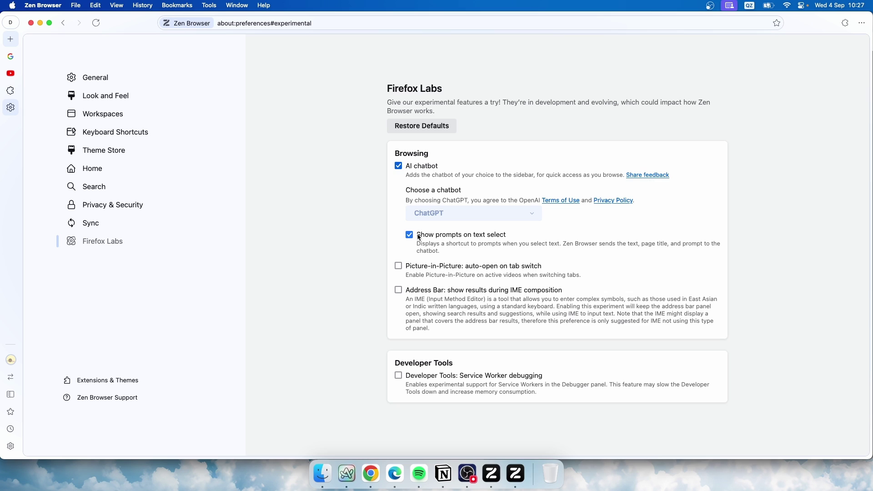
- Choose Google Gemini as the AI chatbot, then switch the AI chatbot feature off
click(399, 166)
click(399, 166)
click(464, 213)
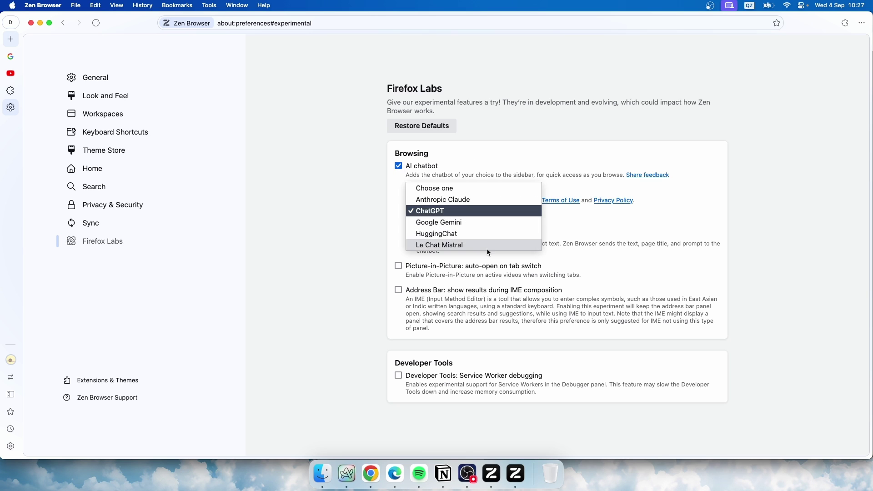
click(478, 223)
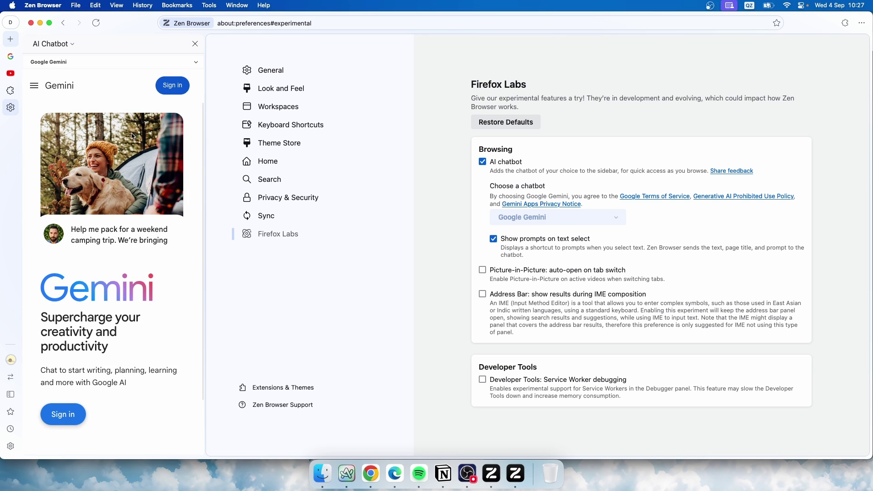
click(482, 162)
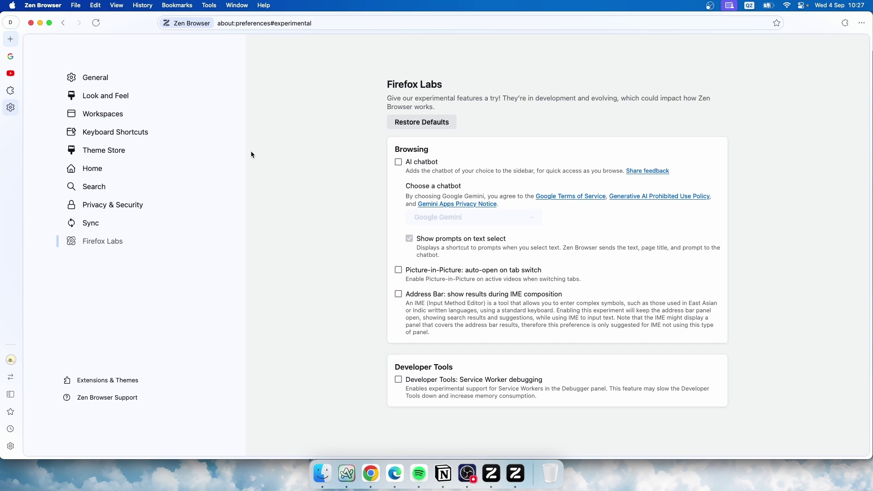
- Open the online Themes Store from Theme Store settings and filter to color-scheme themes
click(166, 157)
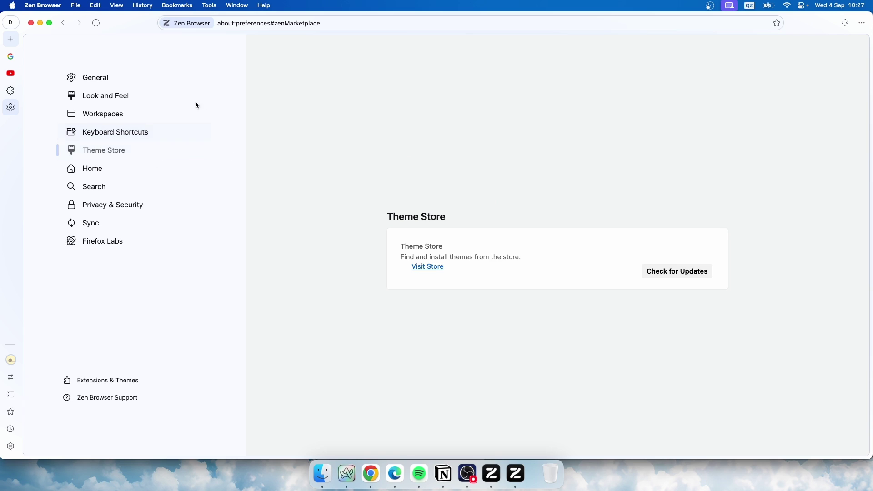
click(428, 268)
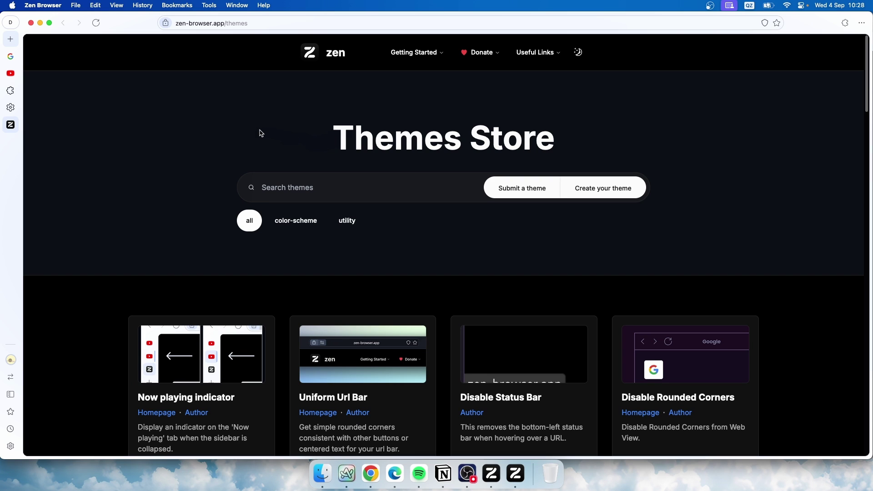
click(295, 221)
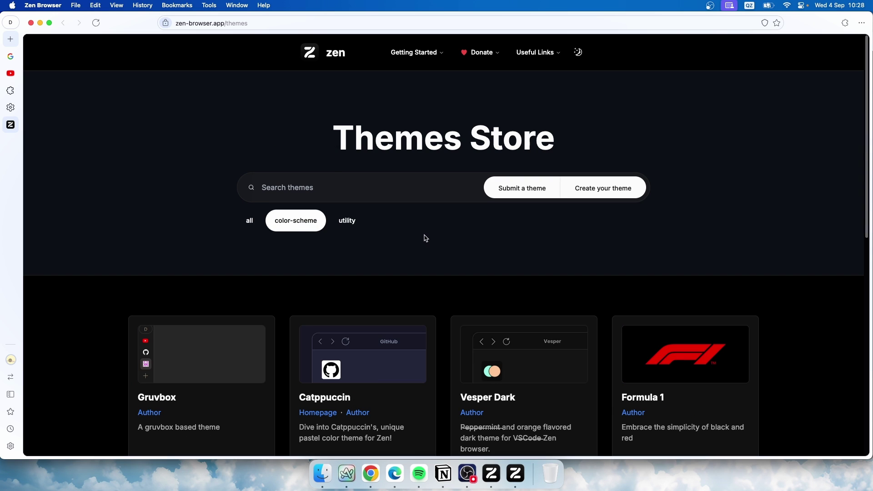
scroll(500, 205, down, 2)
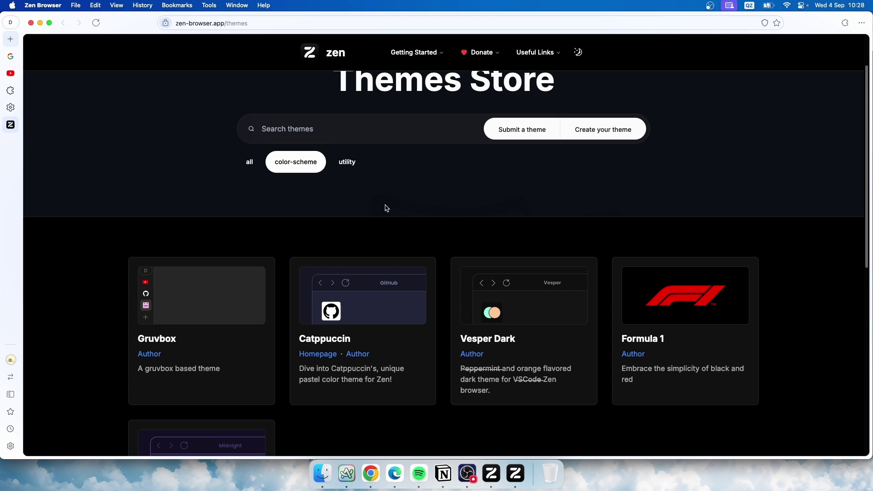
scroll(363, 256, down, 5)
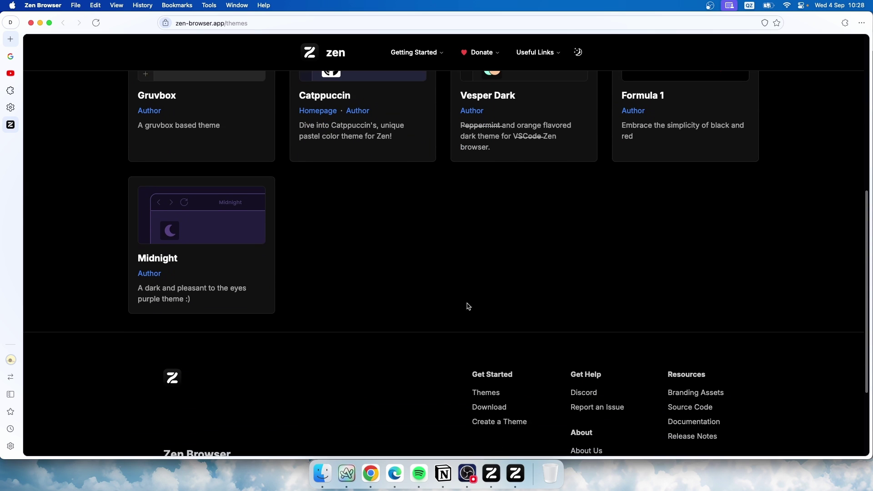
scroll(455, 313, up, 2)
- Install the Midnight theme, then reopen the browser settings from the Zen Browser menu
click(212, 311)
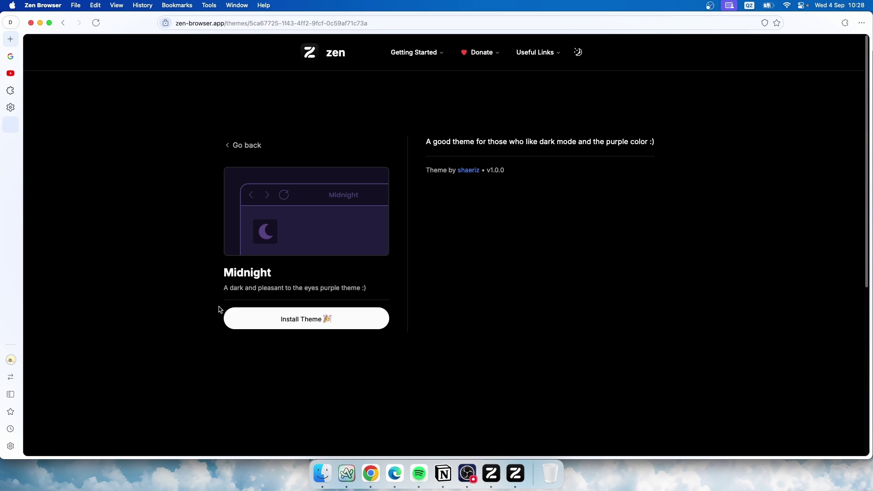
click(313, 320)
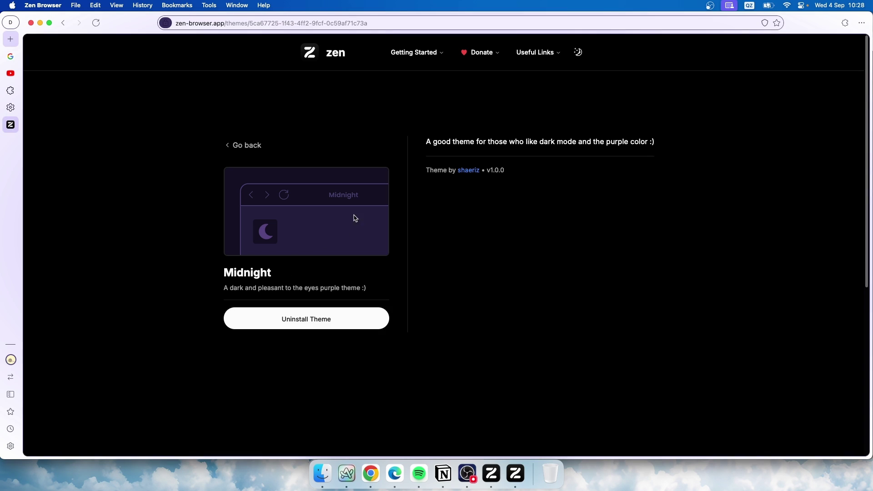
click(52, 6)
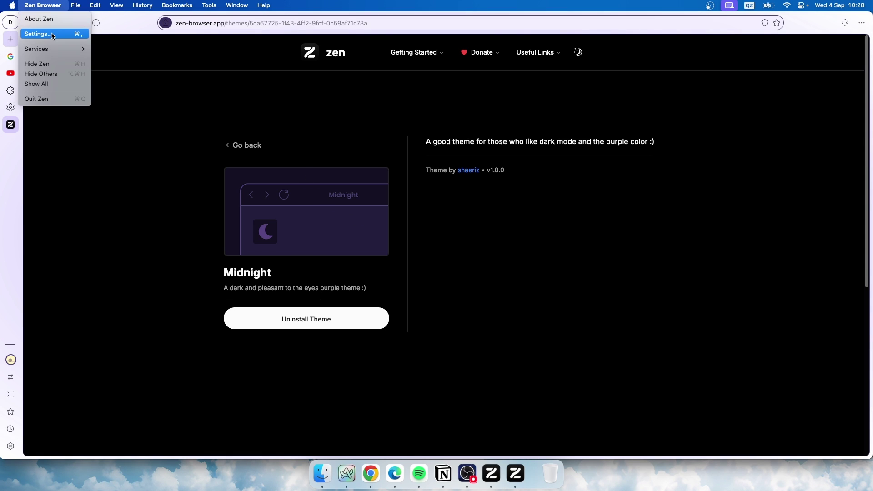
click(51, 34)
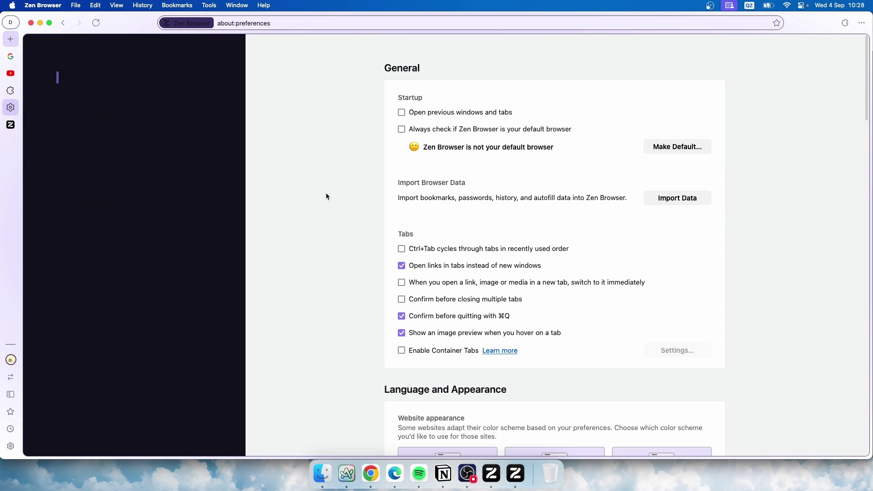
- Enable the Zen Galaxy theme in the installed themes manager, then return to the Midnight website tab
scroll(326, 193, down, 10)
scroll(326, 196, up, 3)
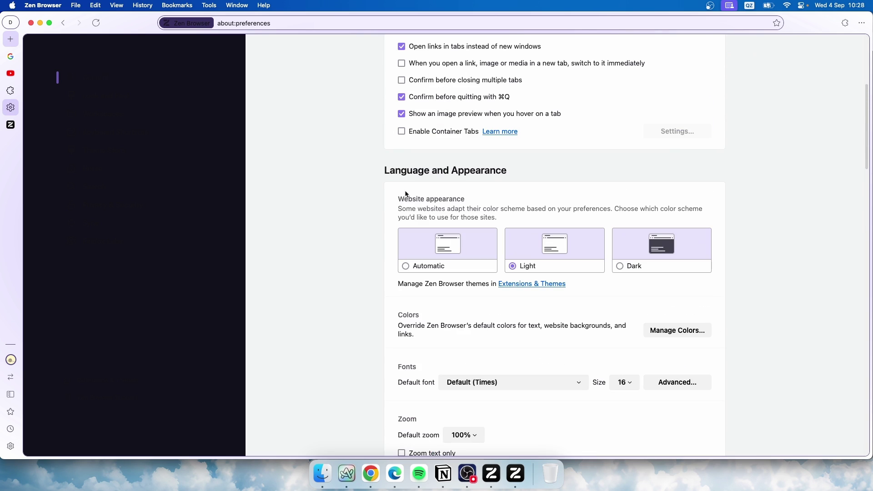
click(532, 285)
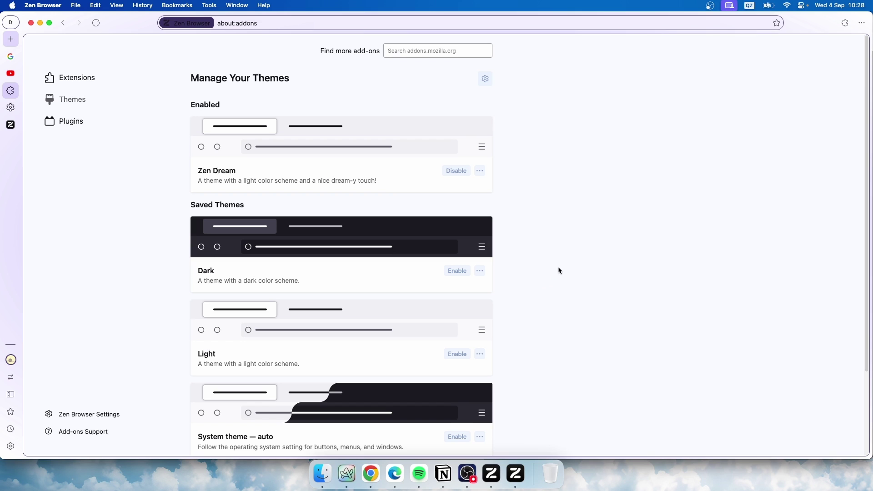
scroll(319, 255, down, 3)
scroll(325, 342, up, 3)
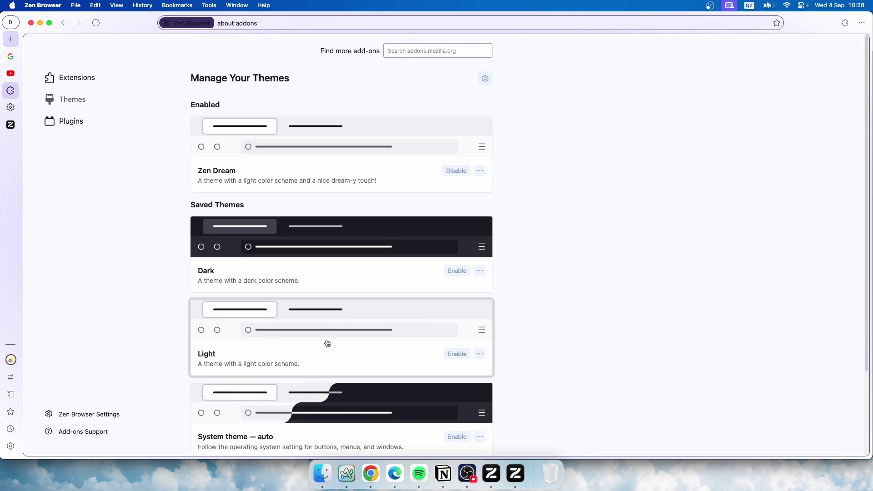
scroll(312, 139, down, 3)
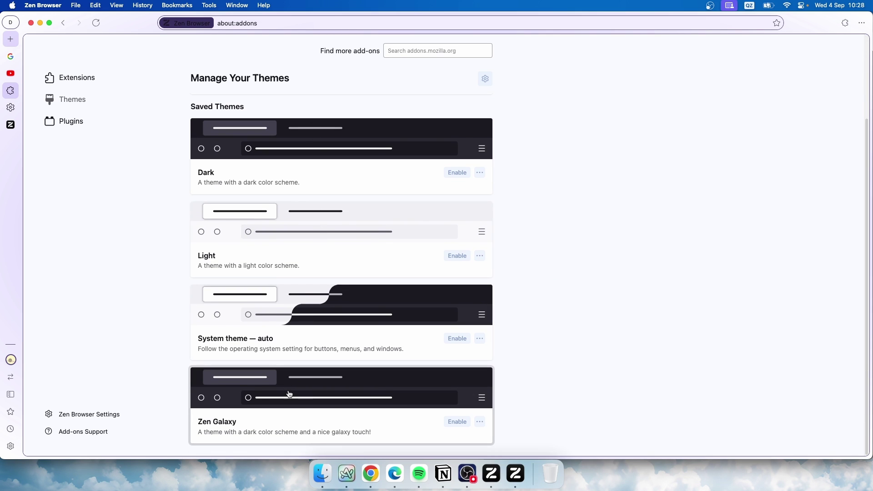
click(321, 387)
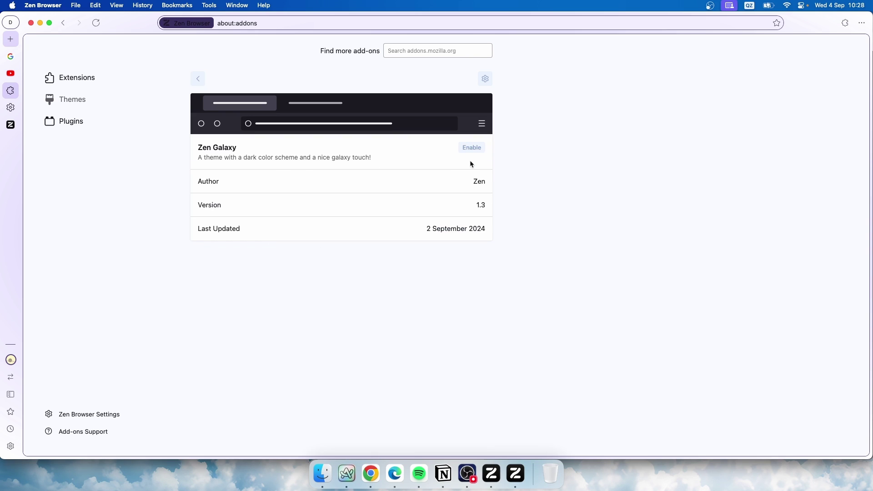
click(472, 149)
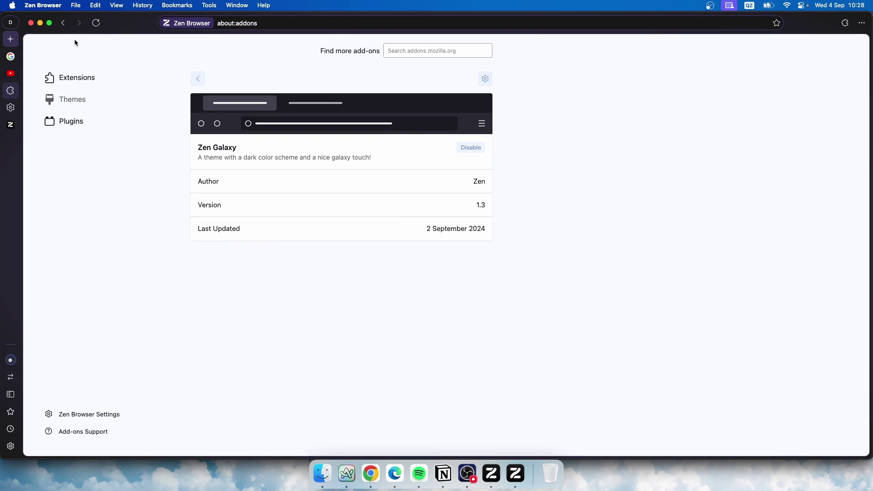
key(super+bracketleft)
key(ctrl+Tab)
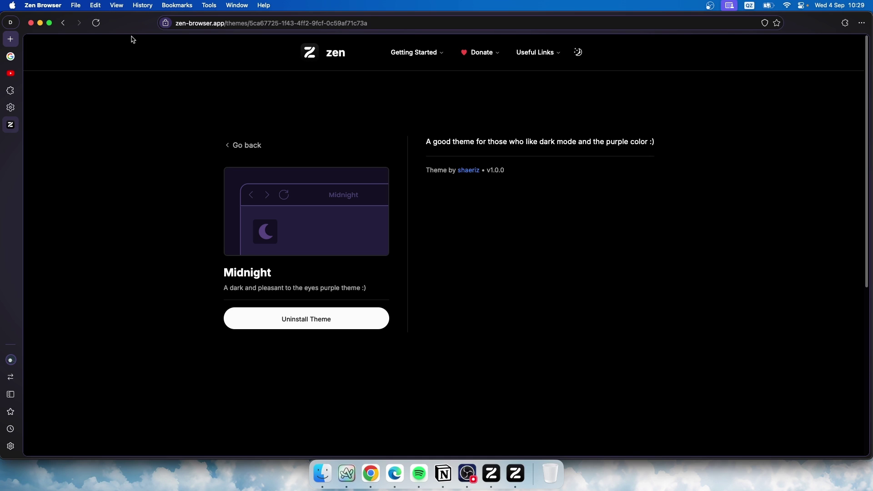
- Filter the Themes Store to utility themes and look over the Now playing indicator page
click(239, 148)
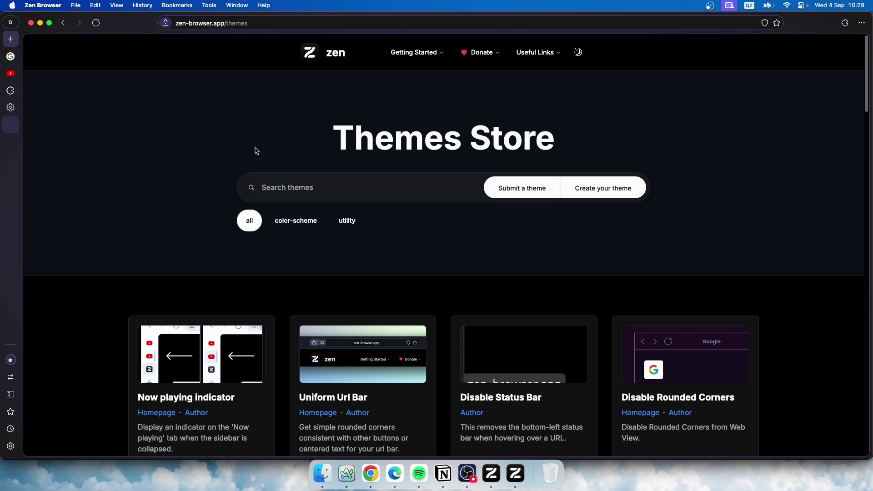
click(346, 226)
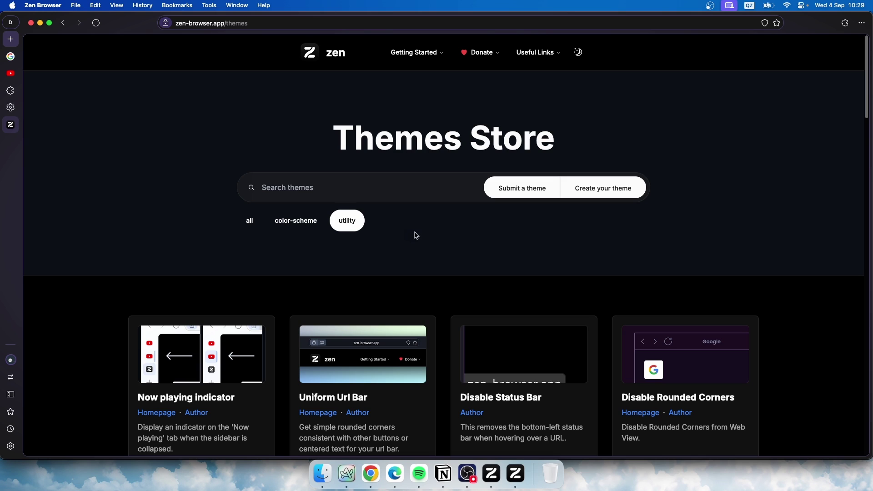
scroll(435, 230, down, 3)
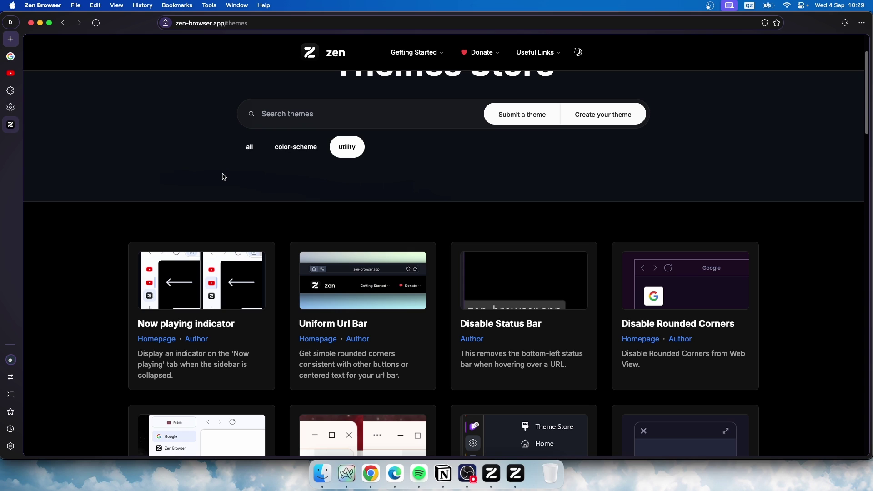
scroll(223, 176, down, 5)
scroll(121, 233, up, 4)
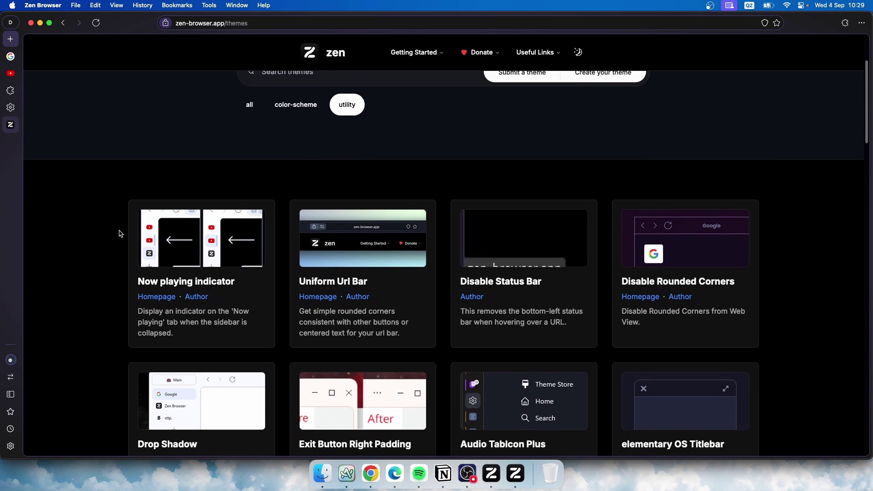
click(195, 259)
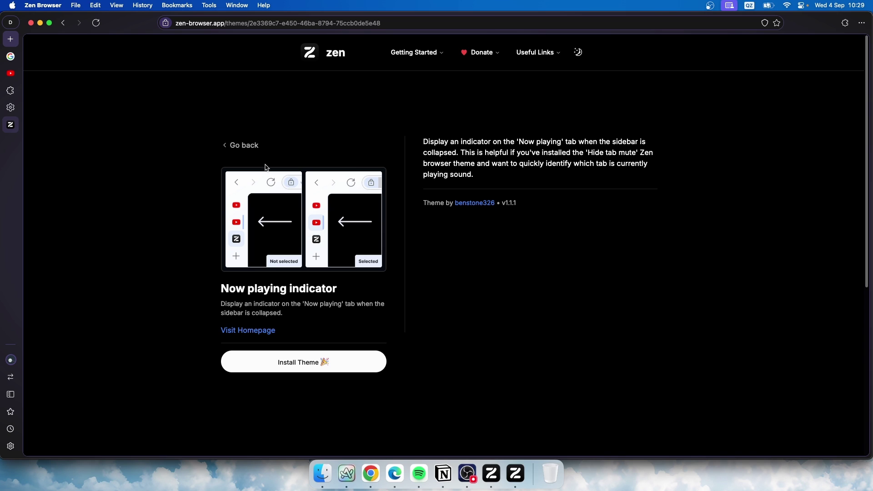
click(245, 145)
- Open the Uniform Url Bar theme, review its border radius and center options, and install it
scroll(362, 251, down, 5)
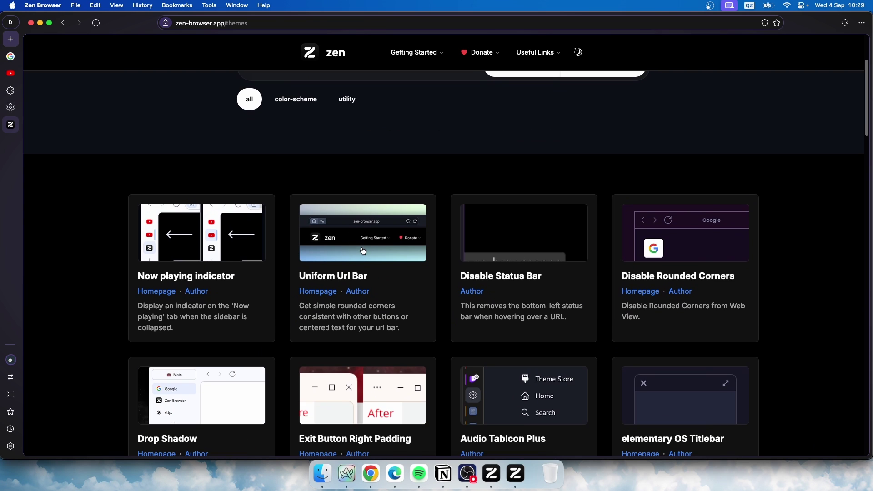
click(363, 251)
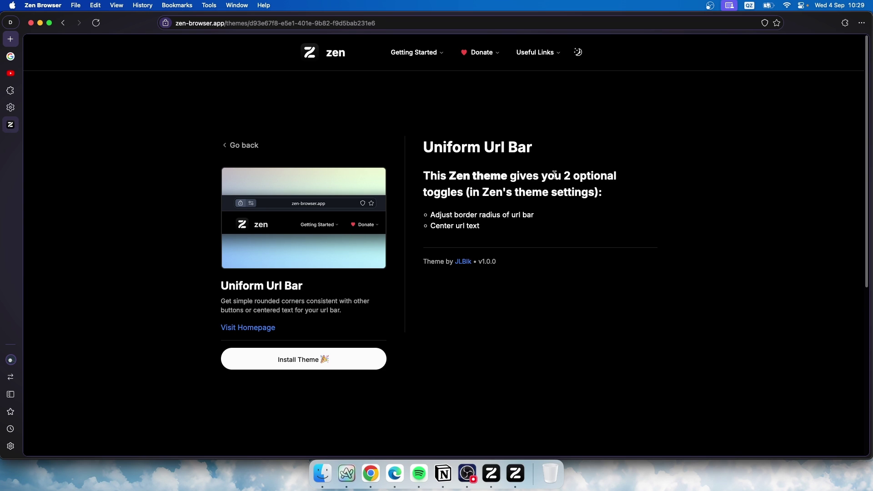
drag(458, 216, 527, 217)
click(538, 219)
drag(436, 226, 493, 230)
click(495, 224)
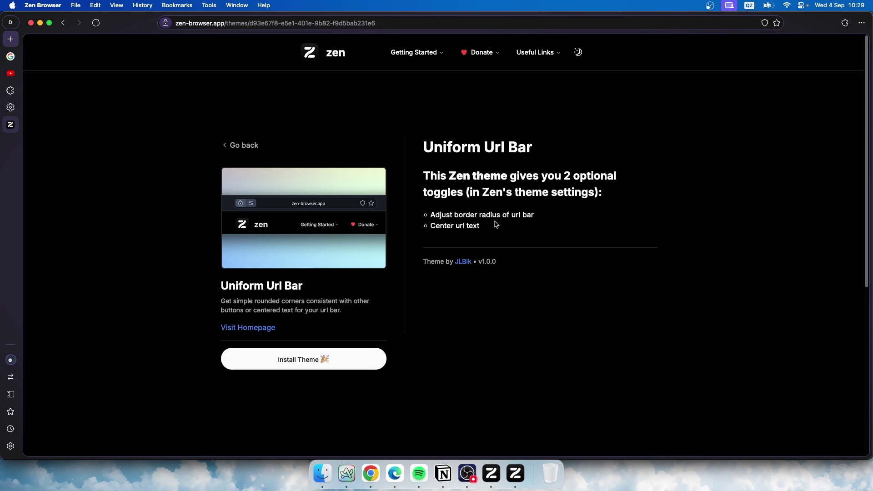
click(344, 368)
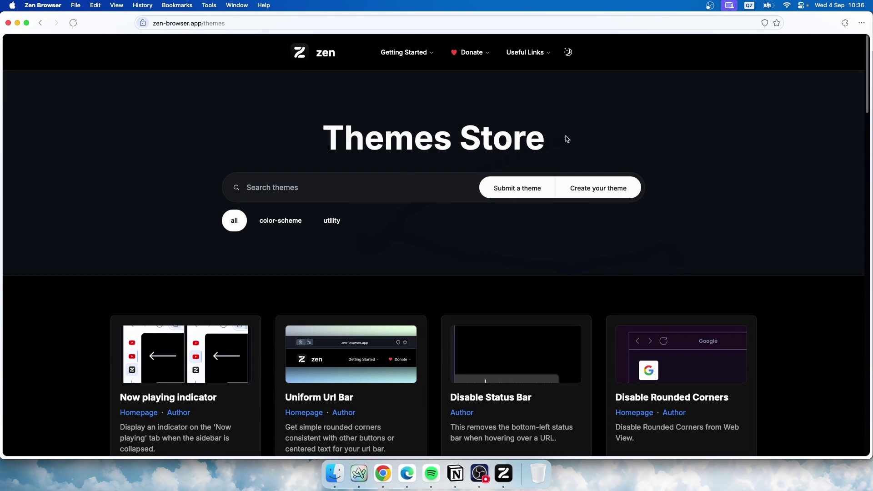
- In Theme Store settings, tick uc.urlbar.border-radius and uc.urltext.center for Uniform Url Bar, then check the address bar
click(861, 23)
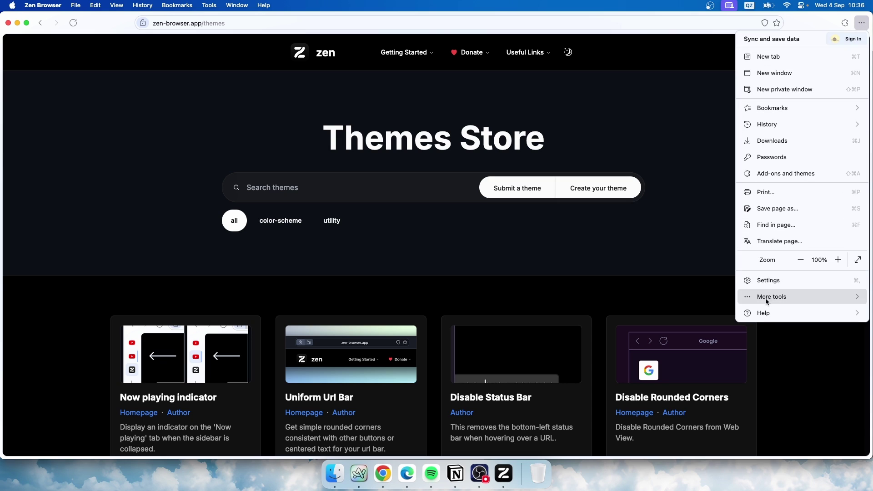
click(768, 280)
click(138, 152)
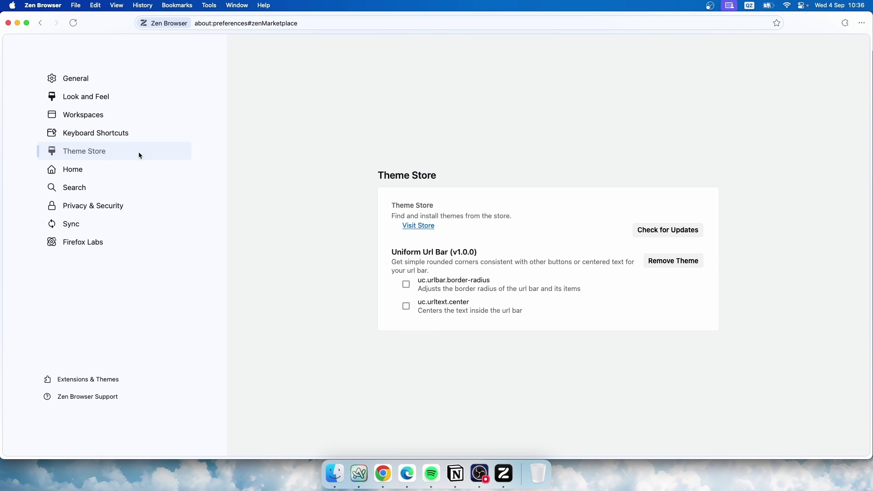
drag(379, 175, 399, 173)
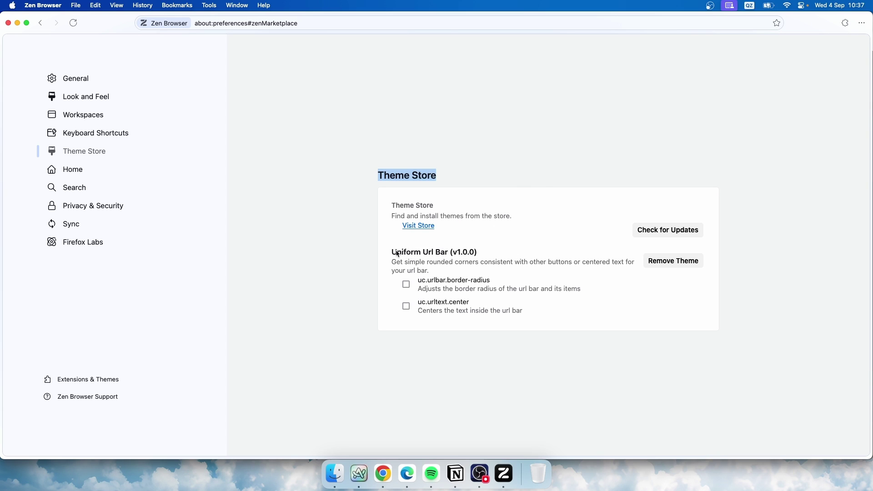
drag(397, 254, 451, 257)
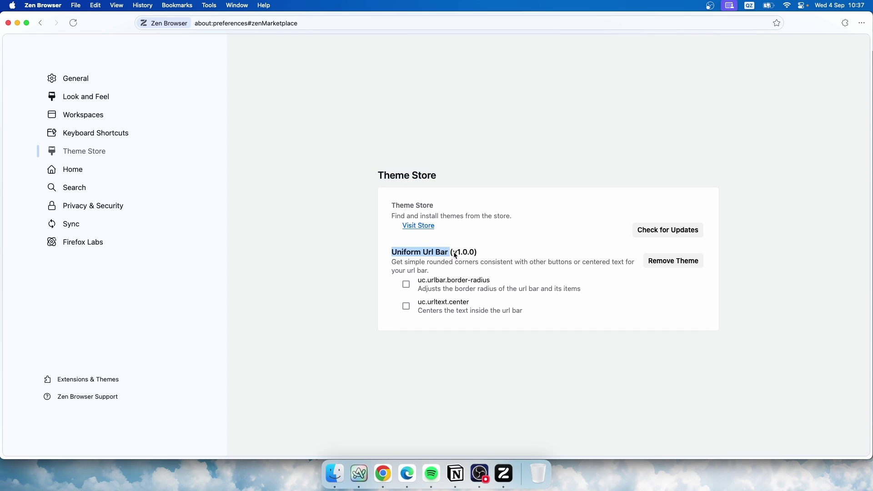
click(407, 285)
click(406, 306)
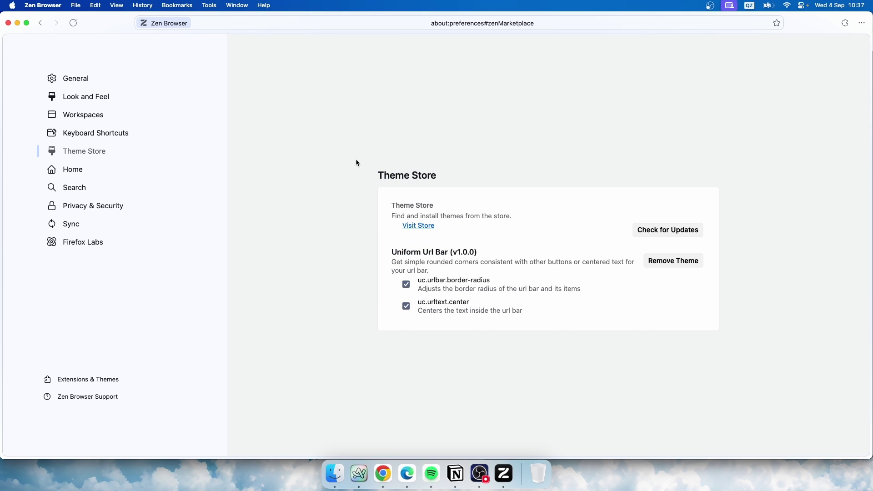
click(446, 23)
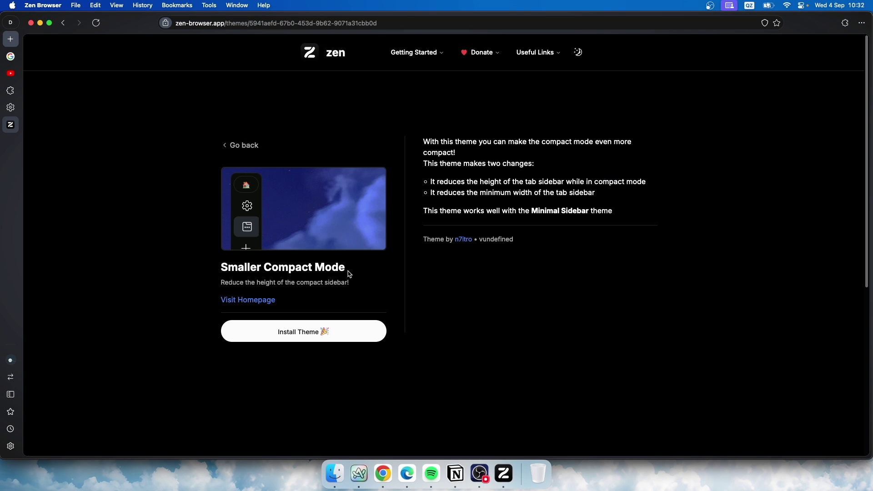
- Read the Smaller Compact Mode description and install the theme
drag(430, 182, 654, 183)
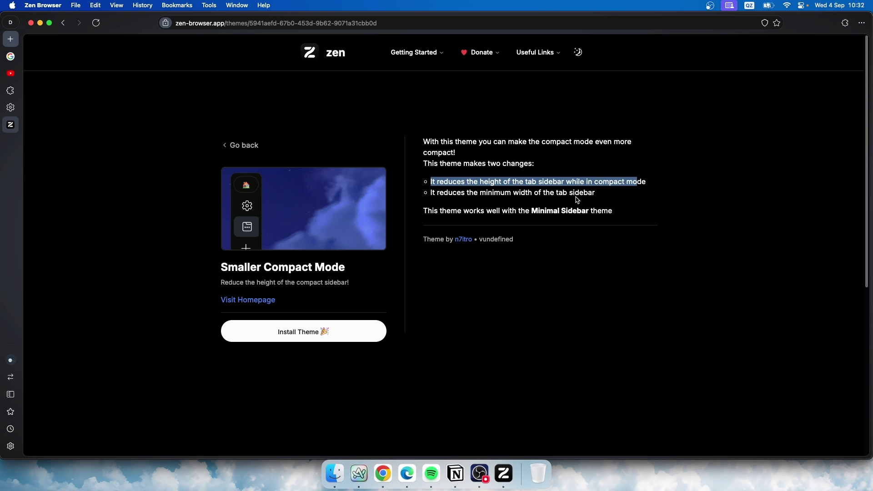
click(616, 210)
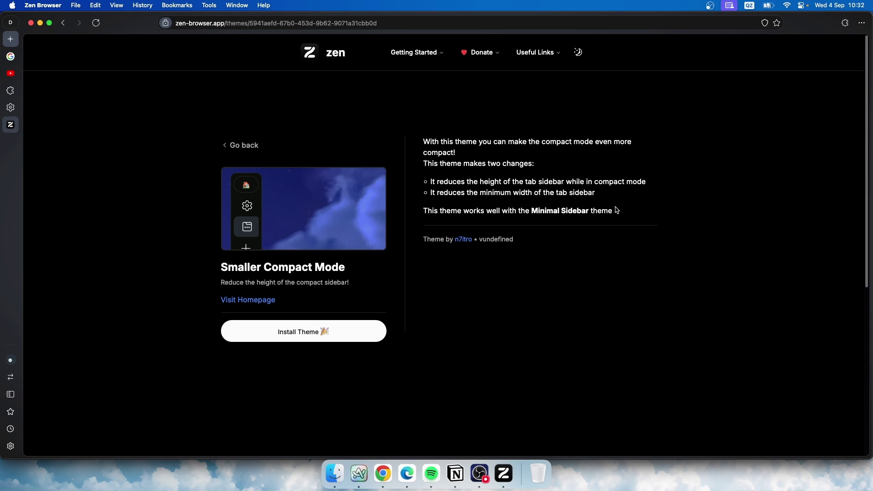
click(304, 338)
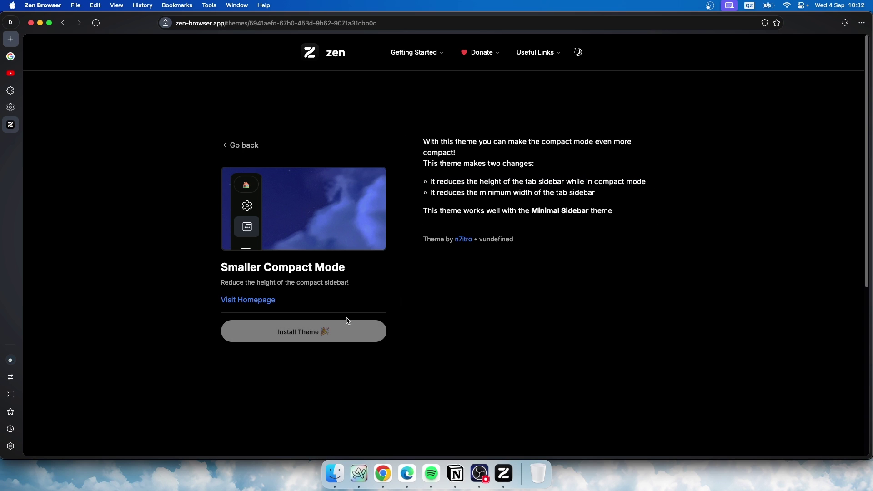
- Enable compact mode in Look and Feel settings, then return to the Smaller Compact Mode tab
click(11, 446)
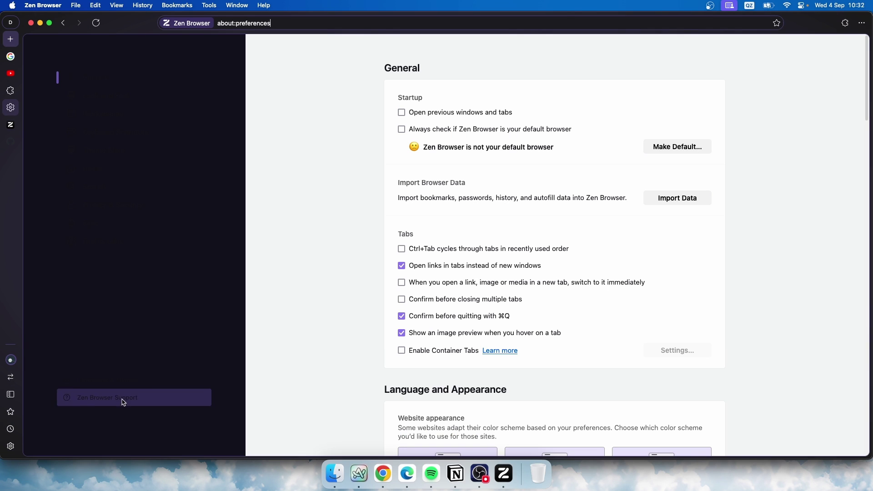
scroll(431, 257, down, 3)
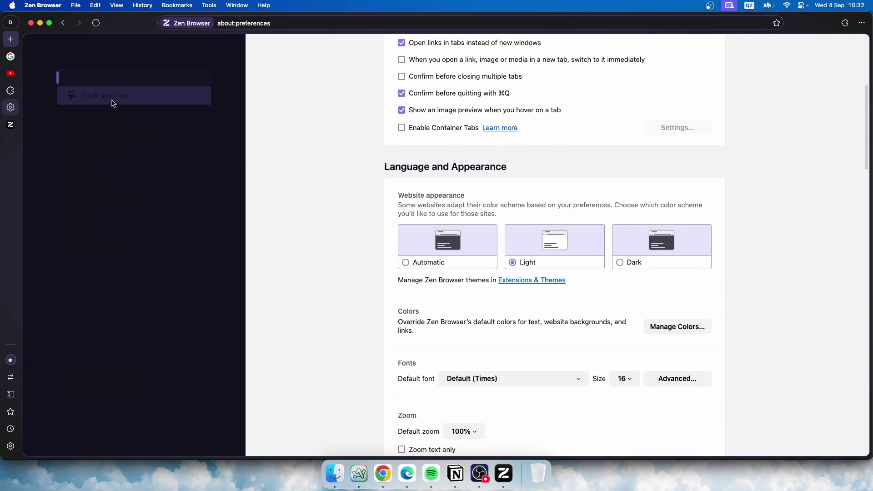
click(111, 98)
click(450, 270)
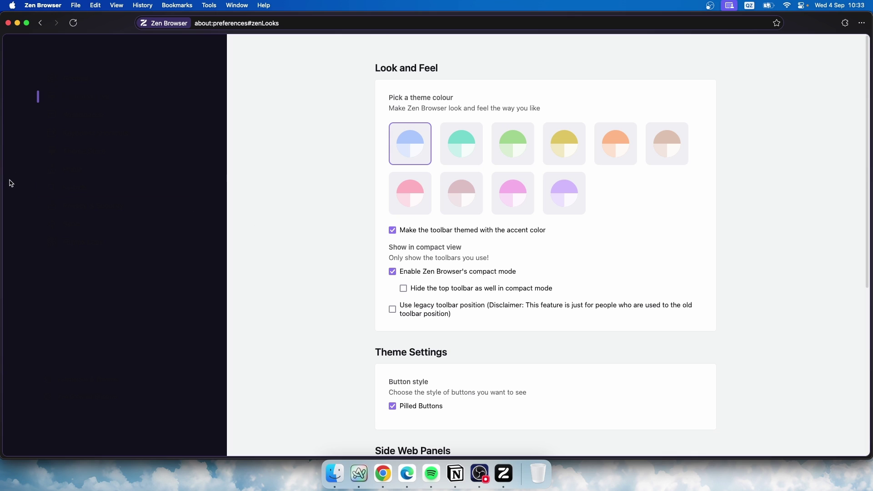
mouse_move(4, 182)
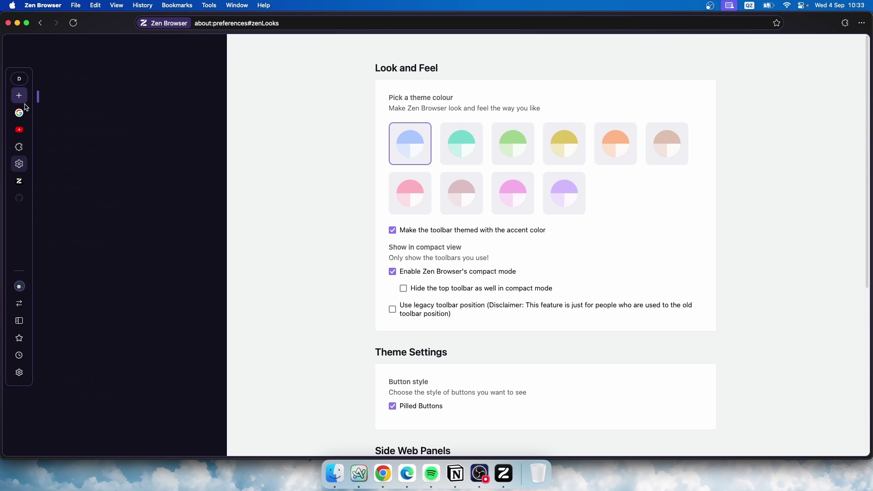
mouse_move(23, 209)
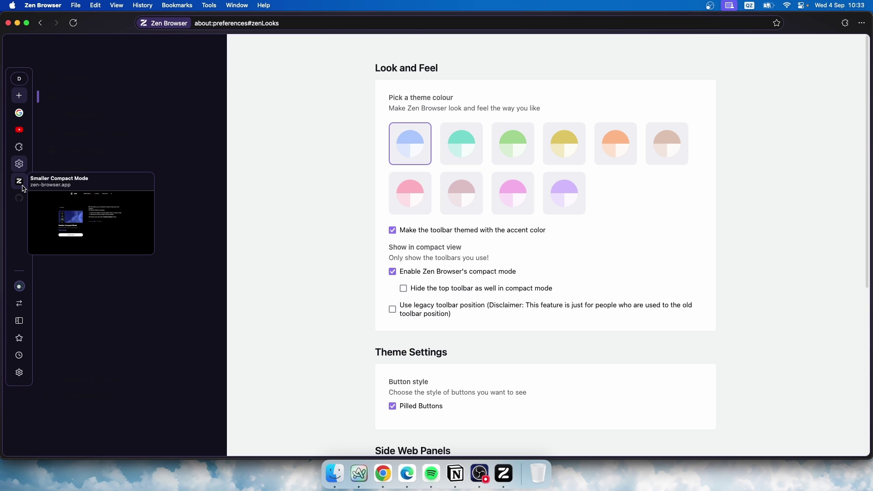
click(24, 188)
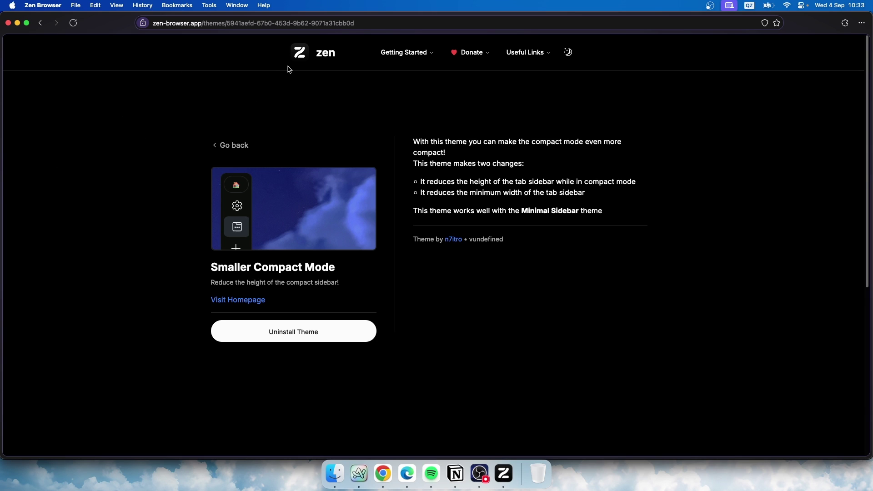
- Uninstall the Smaller Compact Mode theme, then move through the add-ons and settings tabs in the compact sidebar
click(347, 334)
mouse_move(3, 193)
mouse_move(23, 85)
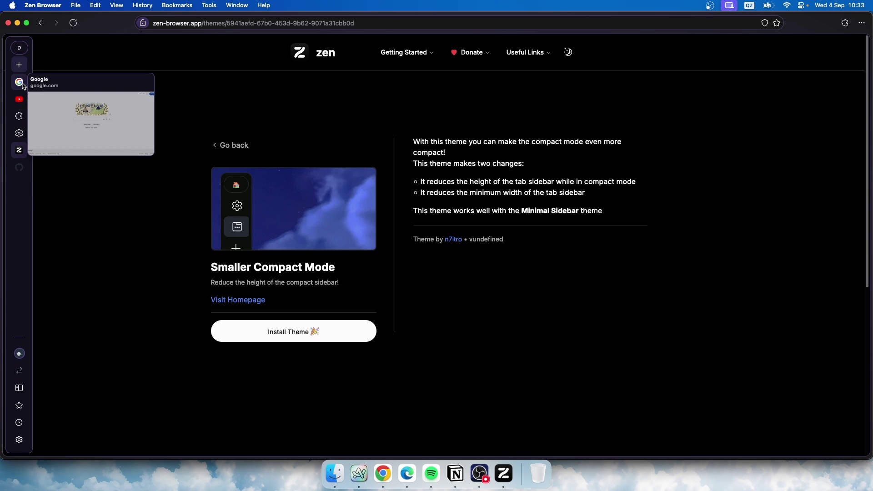
click(18, 115)
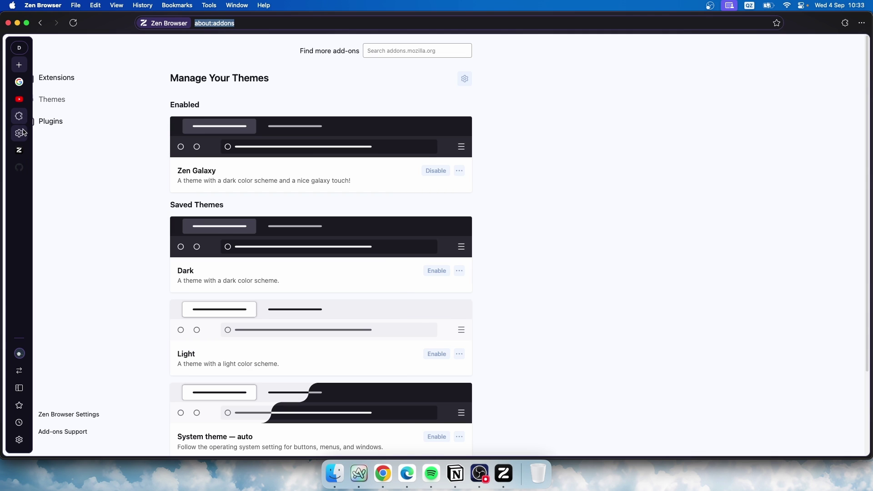
click(24, 132)
mouse_move(25, 120)
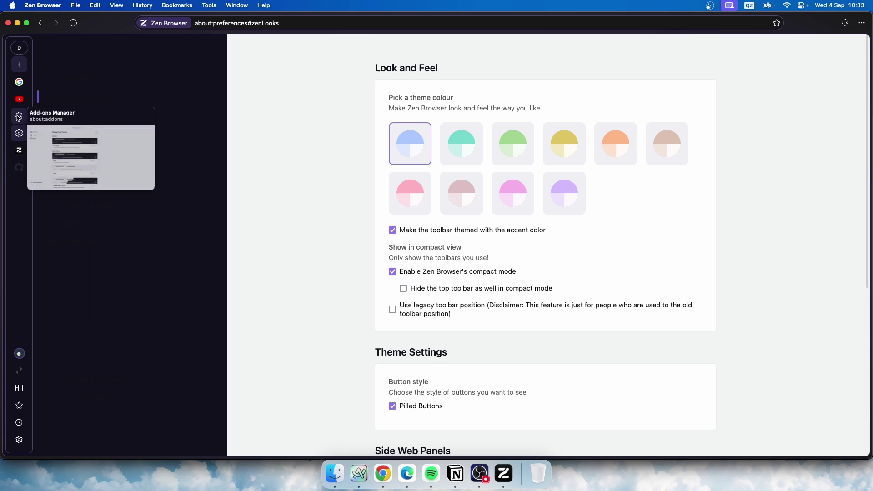
- Close the YouTube tab from its sidebar context menu, returning to the Manage Your Themes page
click(22, 100)
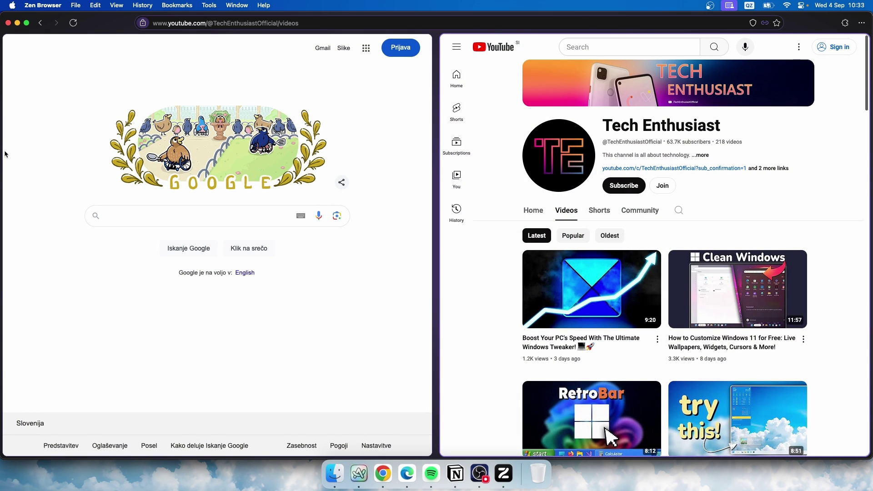
mouse_move(21, 93)
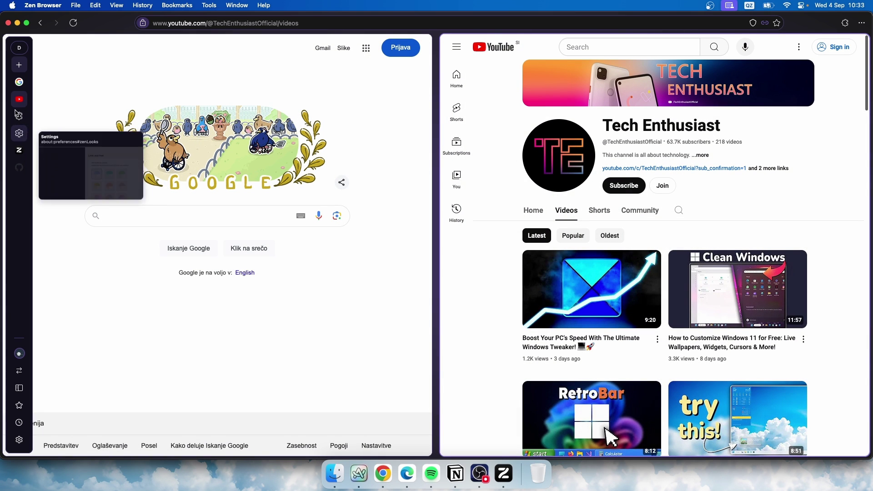
right_click(21, 102)
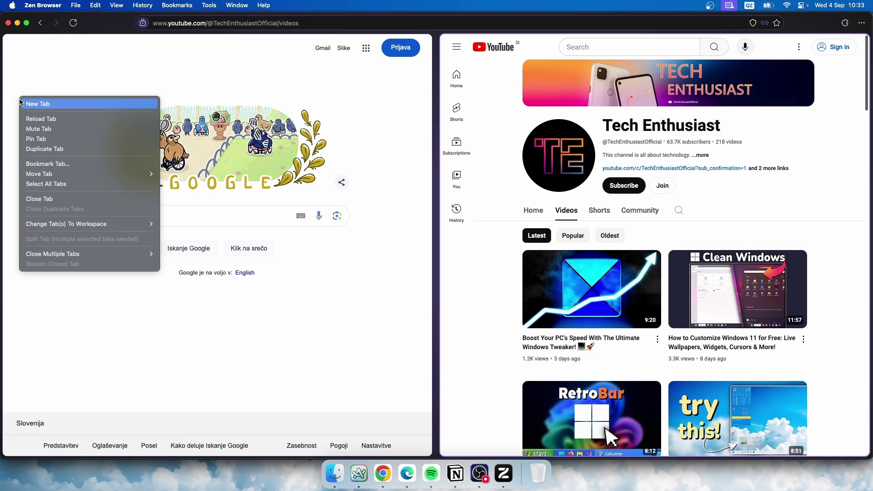
click(98, 198)
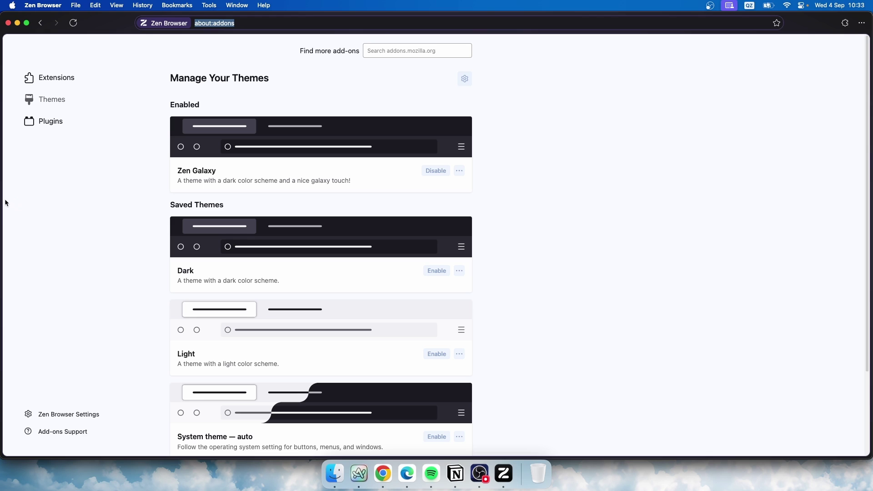
mouse_move(9, 207)
mouse_move(24, 86)
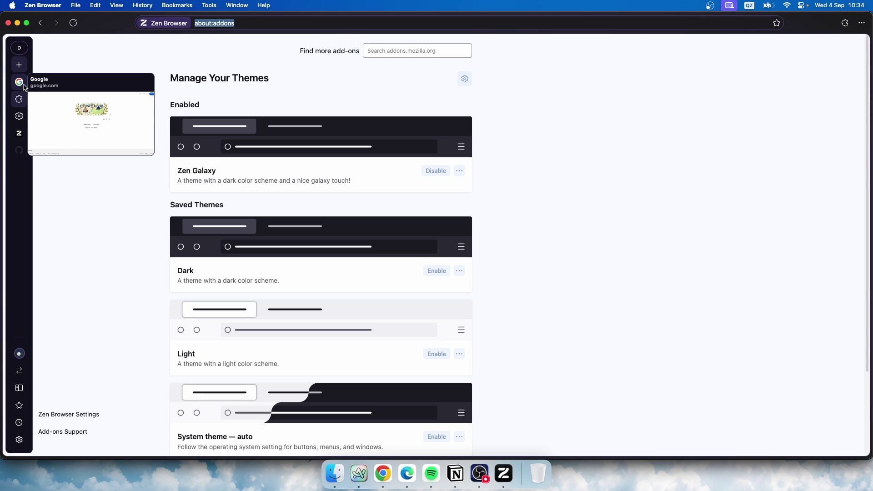
mouse_move(24, 150)
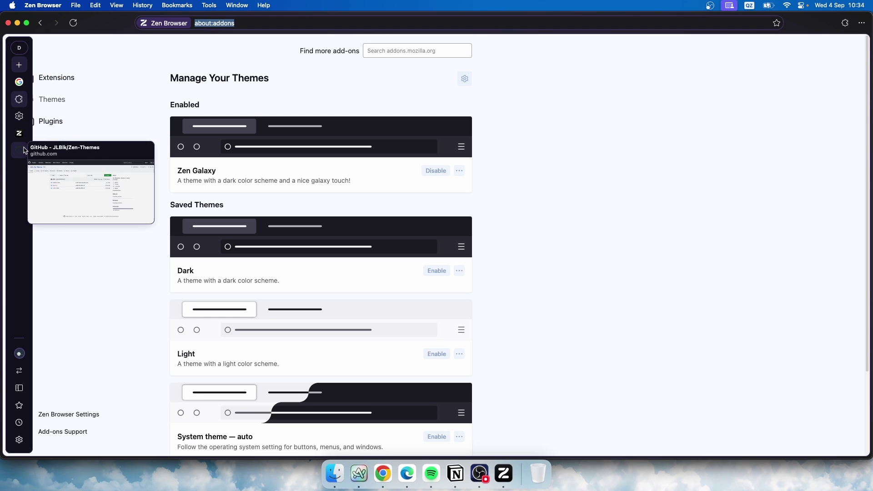